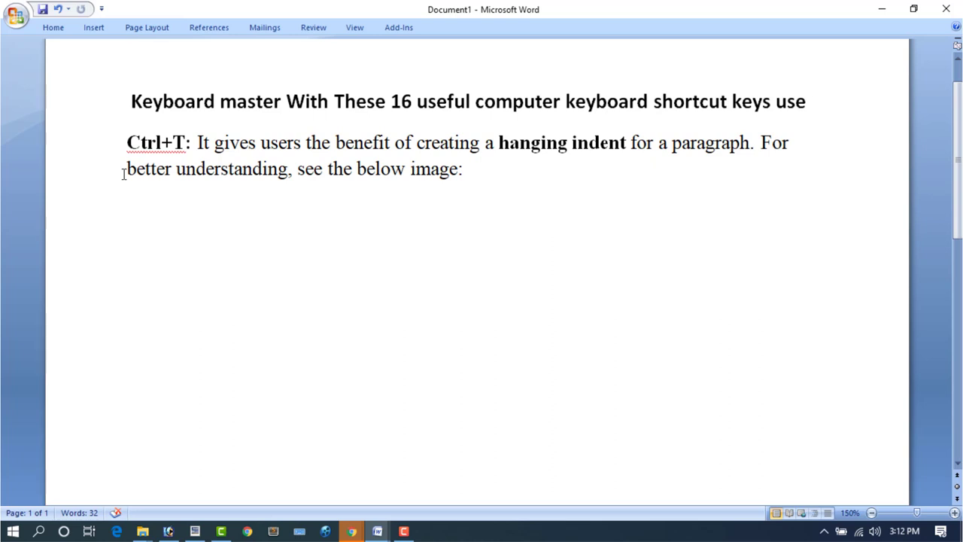
Step: Replace the old Ctrl+T text with the pasted Ctrl+M paragraph about indenting
{"action": "key", "text": "ctrl+a"}
{"action": "type", "text": "Keyboard master With These 16 useful computer keyboard shortcut keys use Ctrl+M: It provides users with the option to indent the As shown in the below picture:"}
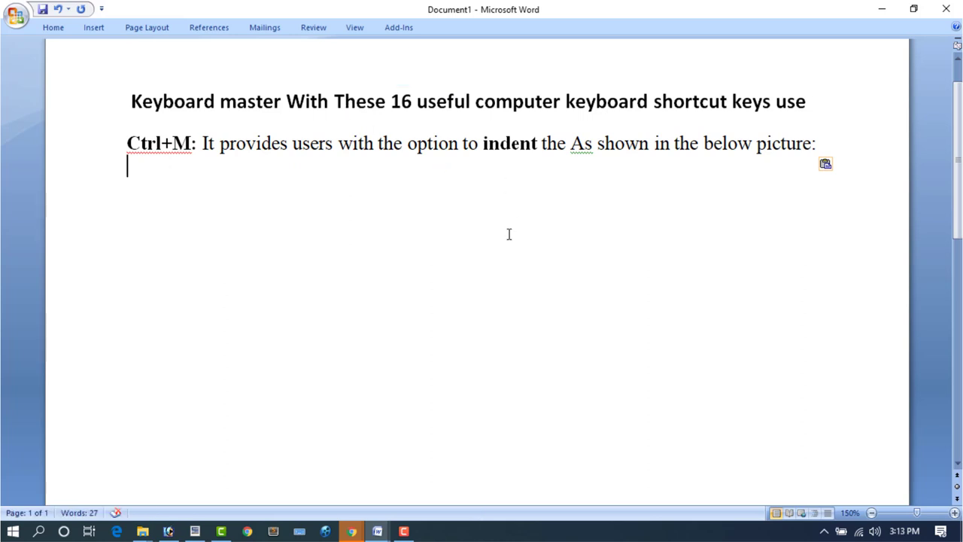
{"action": "left_click", "coordinate": [171, 532]}
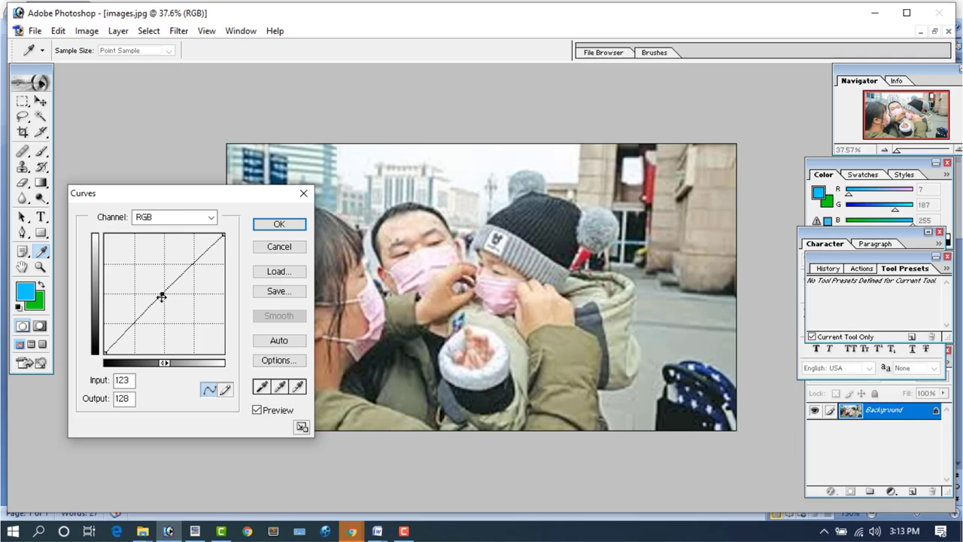
{"action": "mouse_move", "coordinate": [163, 295]}
{"action": "left_mouse_down"}
{"action": "mouse_move", "coordinate": [181, 317]}
{"action": "mouse_move", "coordinate": [146, 269]}
{"action": "mouse_move", "coordinate": [166, 299]}
{"action": "left_mouse_up"}
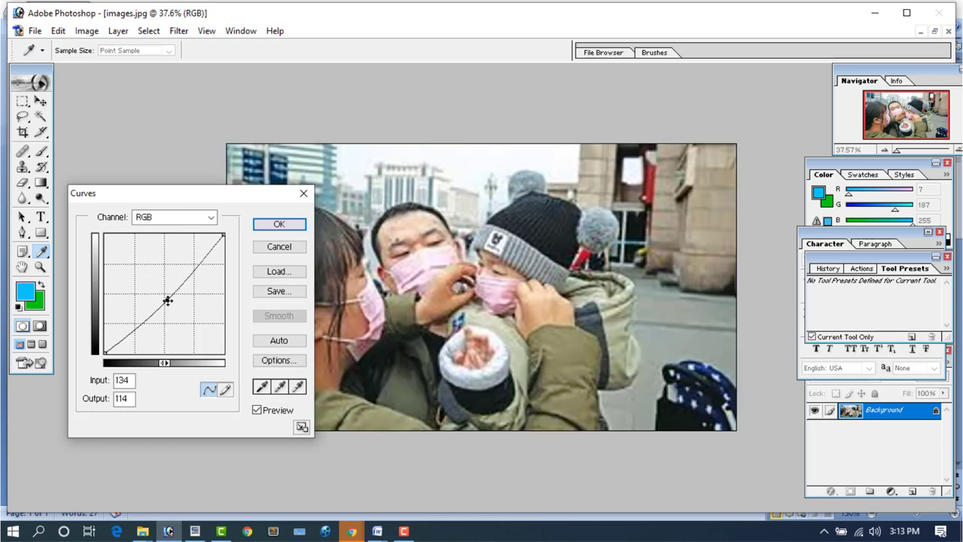
{"action": "left_click", "coordinate": [261, 386]}
{"action": "left_click", "coordinate": [482, 375]}
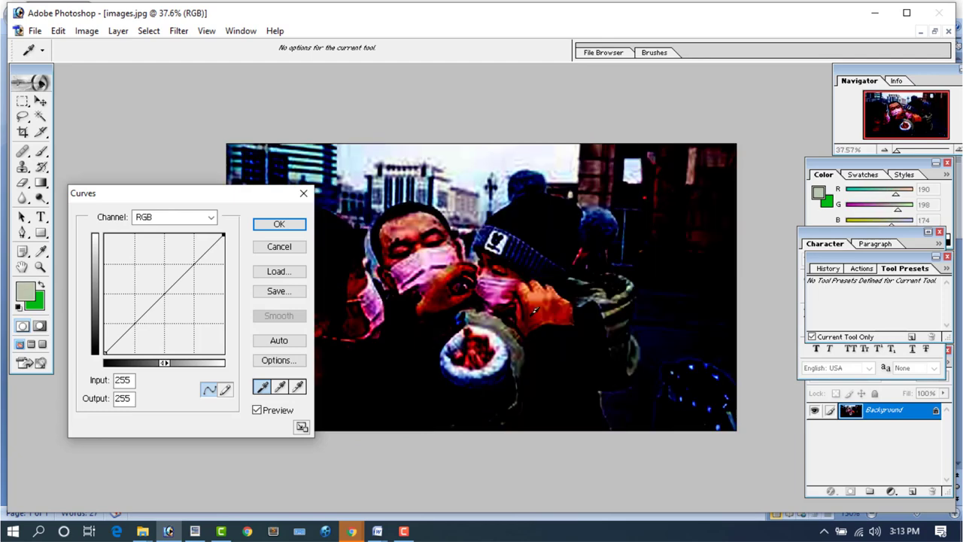
{"action": "left_click", "coordinate": [535, 312]}
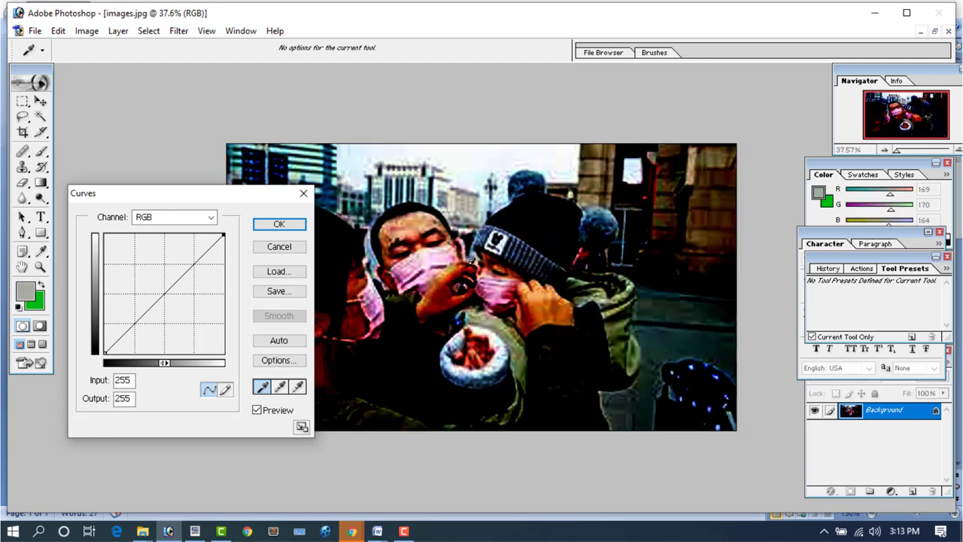
{"action": "left_click", "coordinate": [283, 387]}
{"action": "left_click", "coordinate": [445, 282]}
{"action": "left_click", "coordinate": [298, 387]}
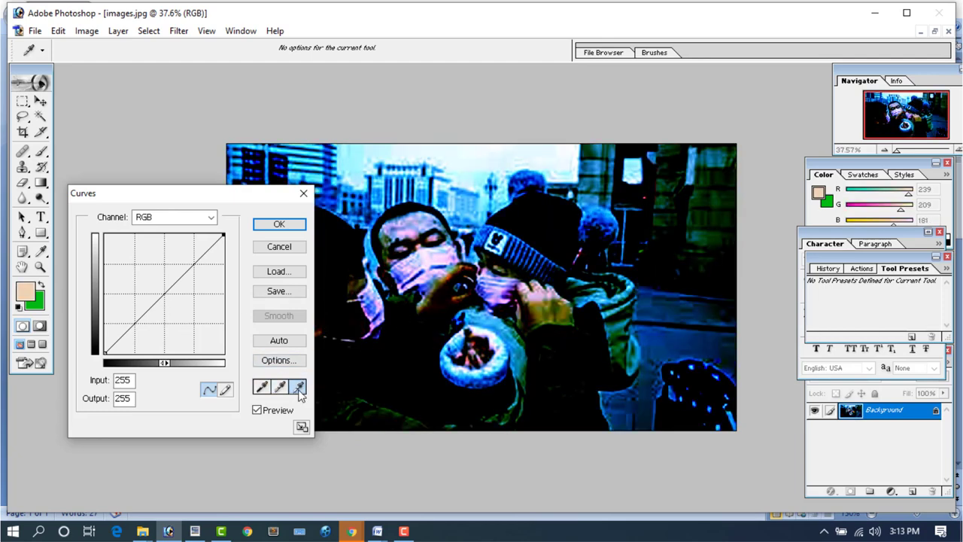
{"action": "left_click", "coordinate": [387, 301]}
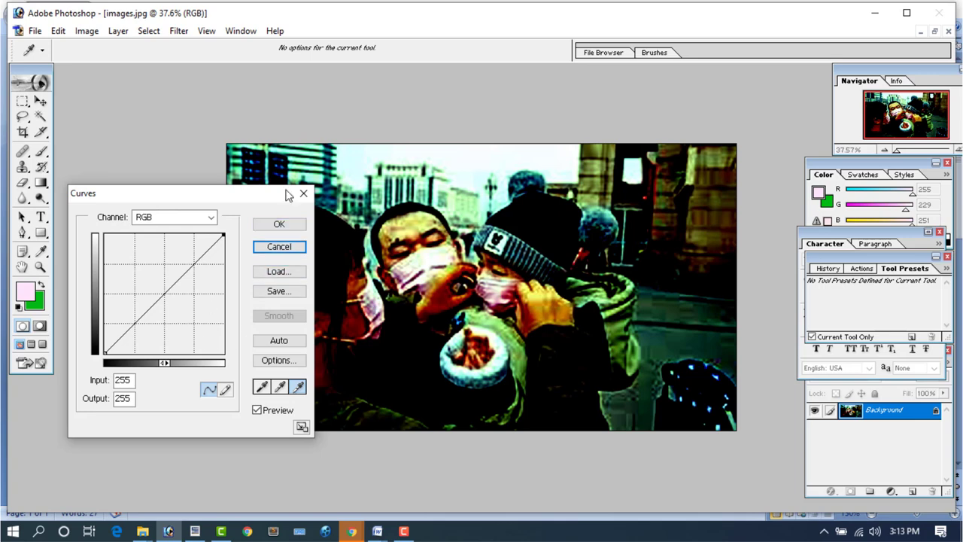
{"action": "left_click", "coordinate": [277, 247]}
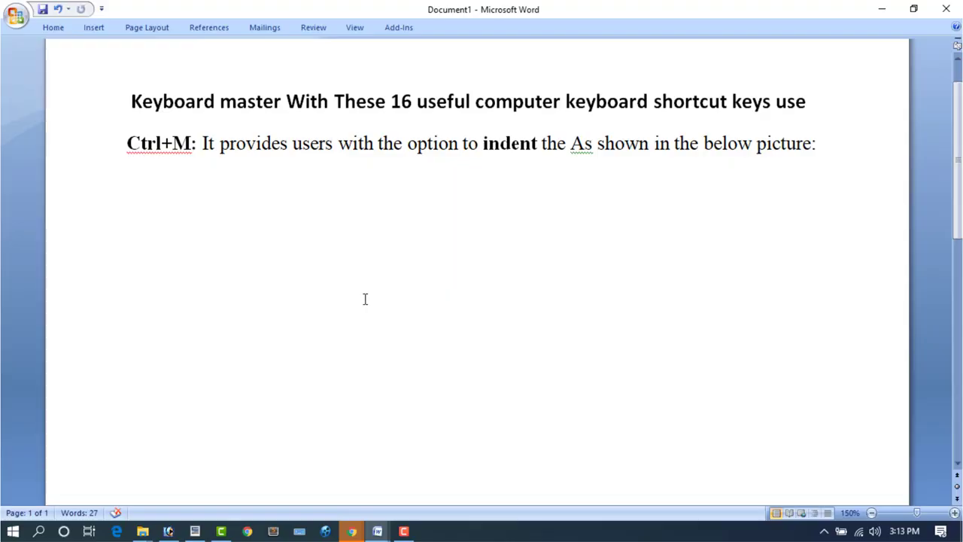
Step: Paste the Ctrl+T paragraph below Ctrl+M and apply Ctrl+T twice for a deeper hanging indent
{"action": "type", "text": "Ctrl+T: It gives users the benefit of creating a hanging indent for a paragraph. For better understanding, see the below image:"}
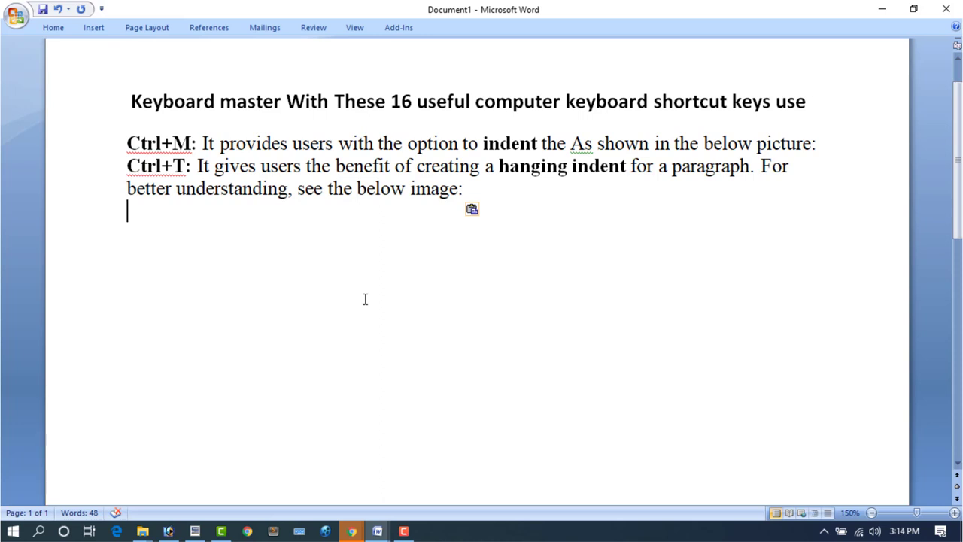
{"action": "left_click", "coordinate": [168, 531]}
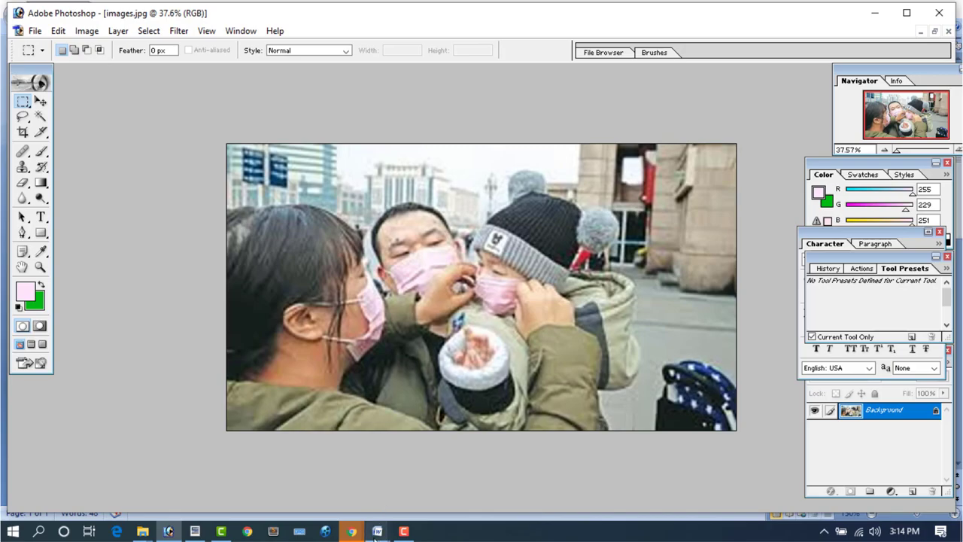
{"action": "mouse_move", "coordinate": [377, 531]}
{"action": "left_click", "coordinate": [419, 493]}
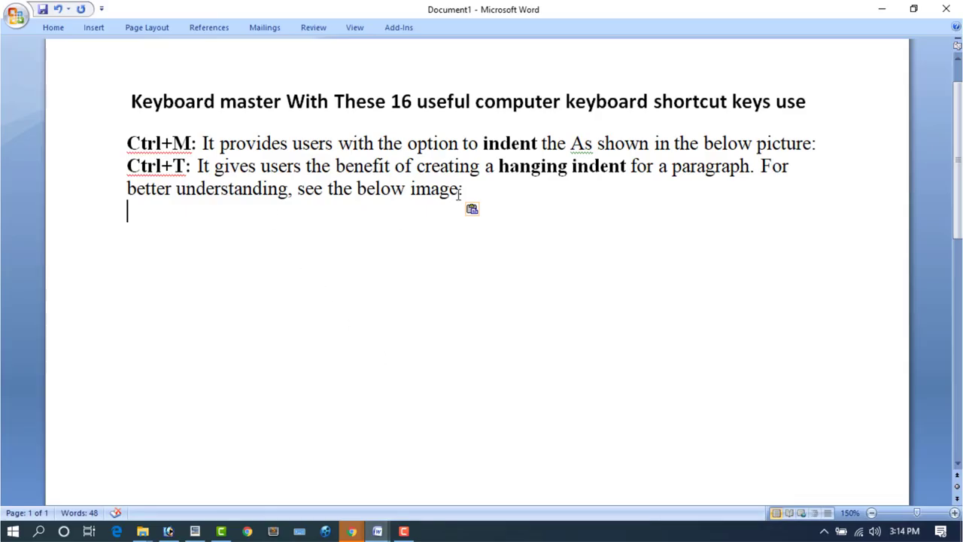
{"action": "left_click_drag", "start_coordinate": [460, 192], "coordinate": [414, 196]}
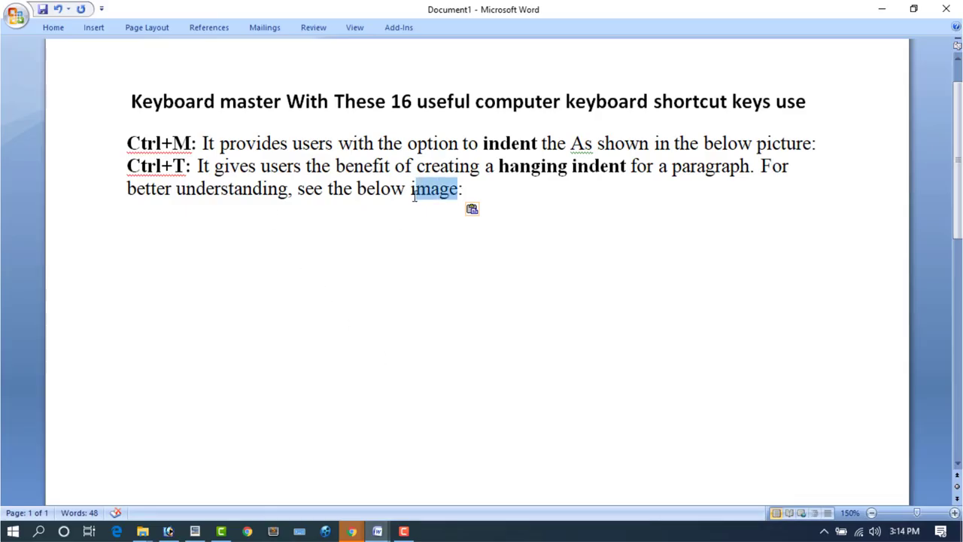
{"action": "left_click", "coordinate": [331, 188]}
{"action": "left_click_drag", "start_coordinate": [121, 168], "coordinate": [454, 191]}
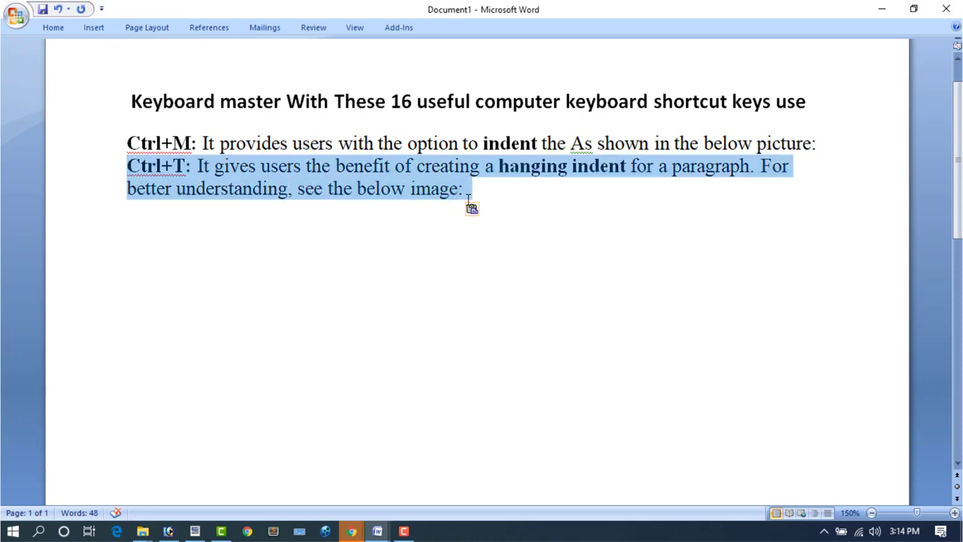
{"action": "key", "text": "ctrl+t"}
{"action": "key", "text": "ctrl+t"}
{"action": "key", "text": "ctrl+t"}
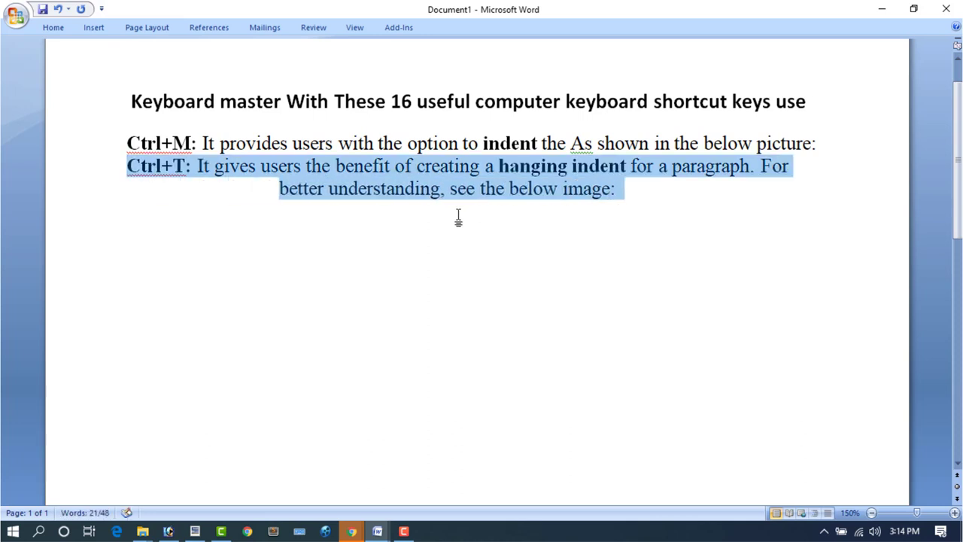
{"action": "key", "text": "ctrl+t"}
{"action": "key", "text": "ctrl+t"}
{"action": "left_click", "coordinate": [459, 216]}
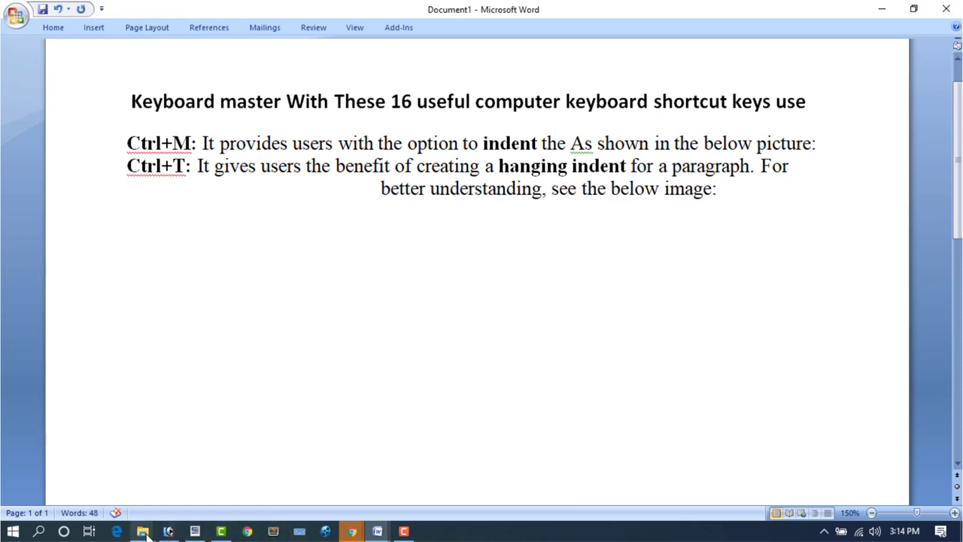
Step: Copy the fifth photo file from the photos folder
{"action": "mouse_move", "coordinate": [142, 532]}
{"action": "left_click", "coordinate": [223, 493]}
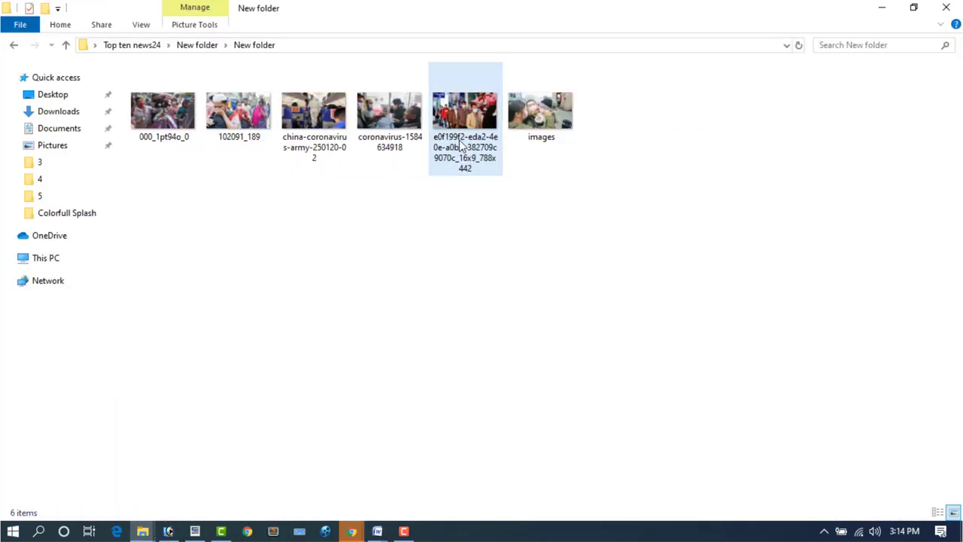
{"action": "right_click", "coordinate": [455, 169]}
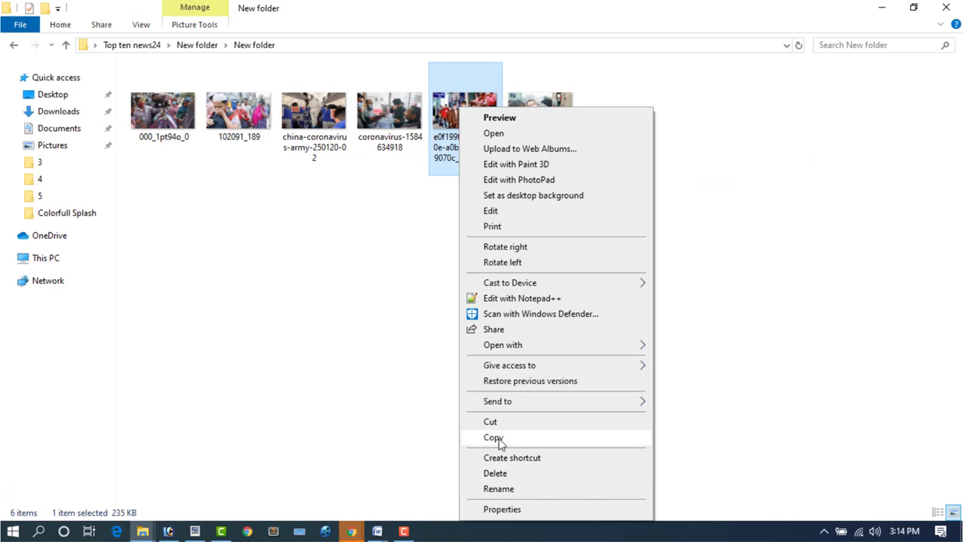
{"action": "left_click", "coordinate": [495, 437]}
{"action": "left_click", "coordinate": [377, 531]}
Step: Paste the copied photo below the Ctrl+T paragraph and select it
{"action": "left_click", "coordinate": [430, 492]}
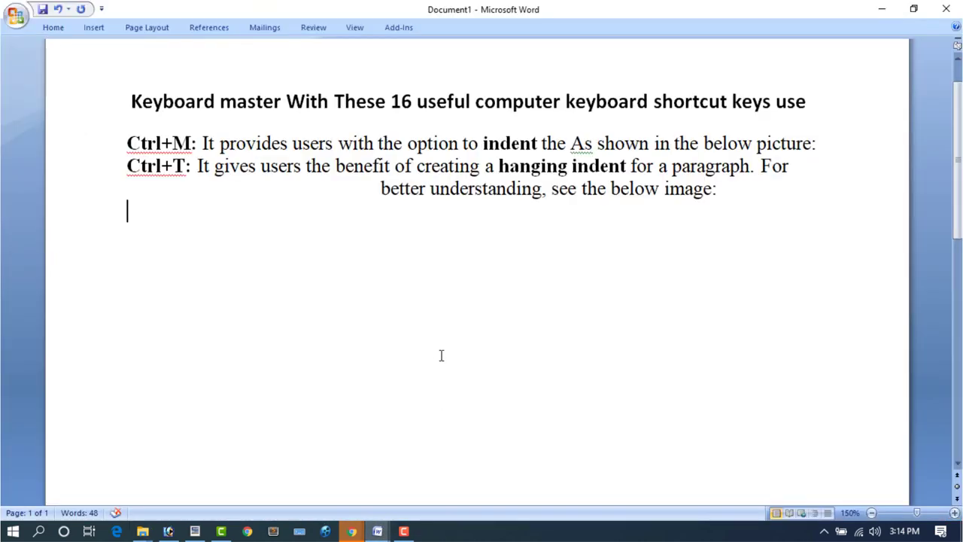
{"action": "key", "text": "ctrl+v"}
{"action": "scroll", "coordinate": [436, 349], "scroll_direction": "down", "scroll_amount": 2}
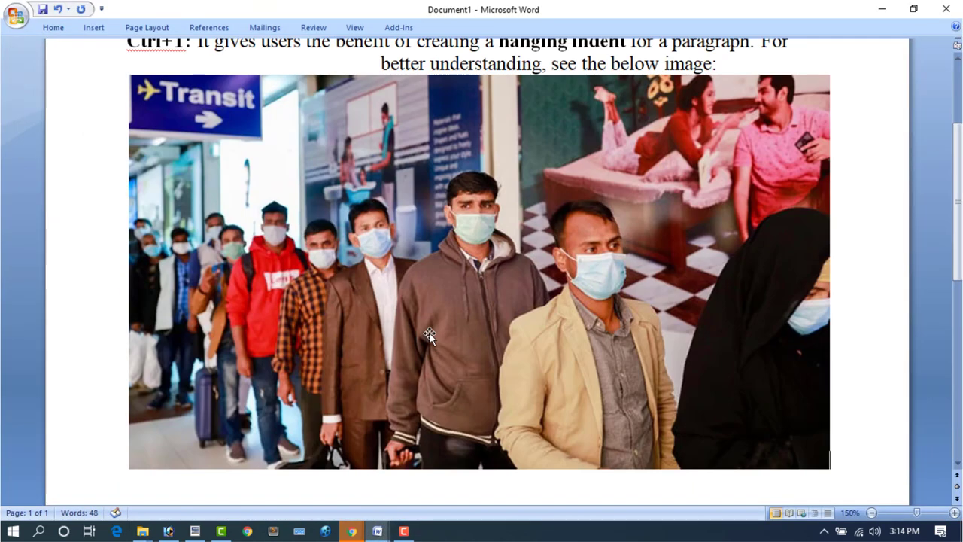
{"action": "left_click", "coordinate": [430, 336]}
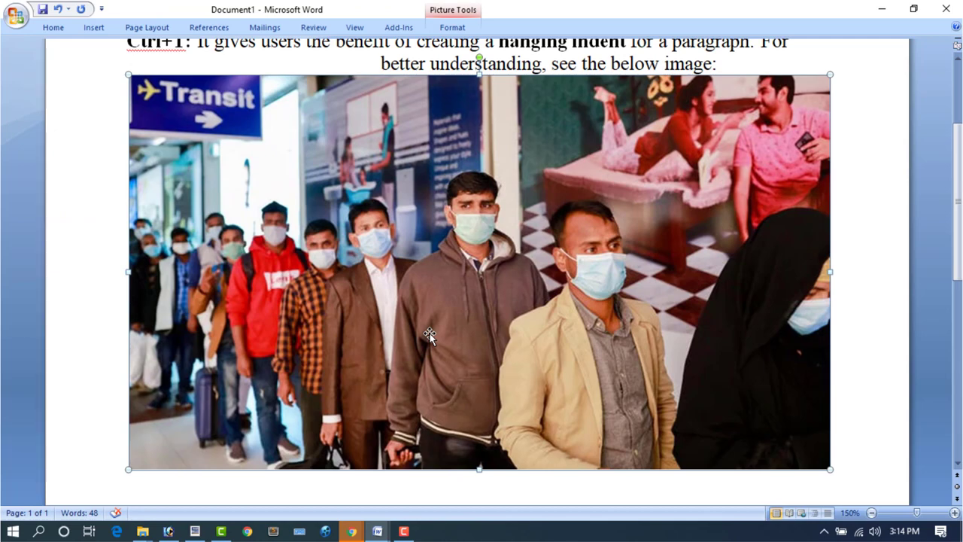
Step: Replace the selected photo with the pasted Ctrl+R paragraph about right alignment
{"action": "scroll", "coordinate": [424, 341], "scroll_direction": "up", "scroll_amount": 3}
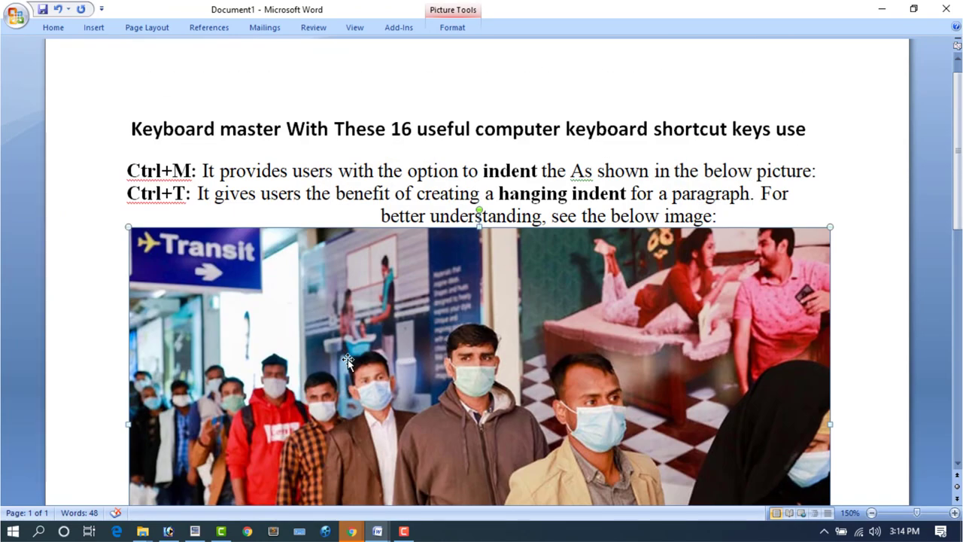
{"action": "scroll", "coordinate": [346, 359], "scroll_direction": "down", "scroll_amount": 2}
{"action": "scroll", "coordinate": [343, 357], "scroll_direction": "down", "scroll_amount": 4}
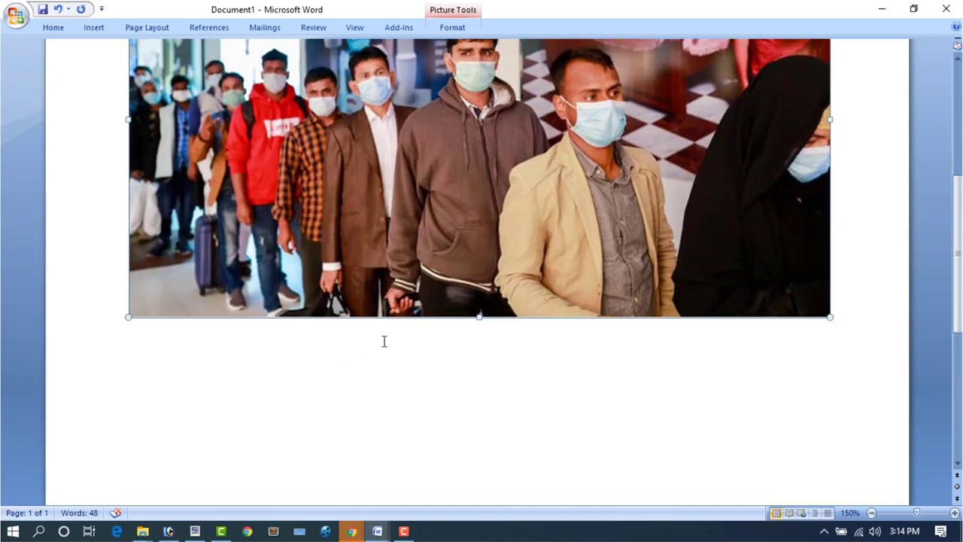
{"action": "scroll", "coordinate": [383, 342], "scroll_direction": "up", "scroll_amount": 2}
{"action": "scroll", "coordinate": [383, 342], "scroll_direction": "up", "scroll_amount": 1}
{"action": "scroll", "coordinate": [394, 366], "scroll_direction": "up", "scroll_amount": 3}
{"action": "key", "text": "ctrl+v"}
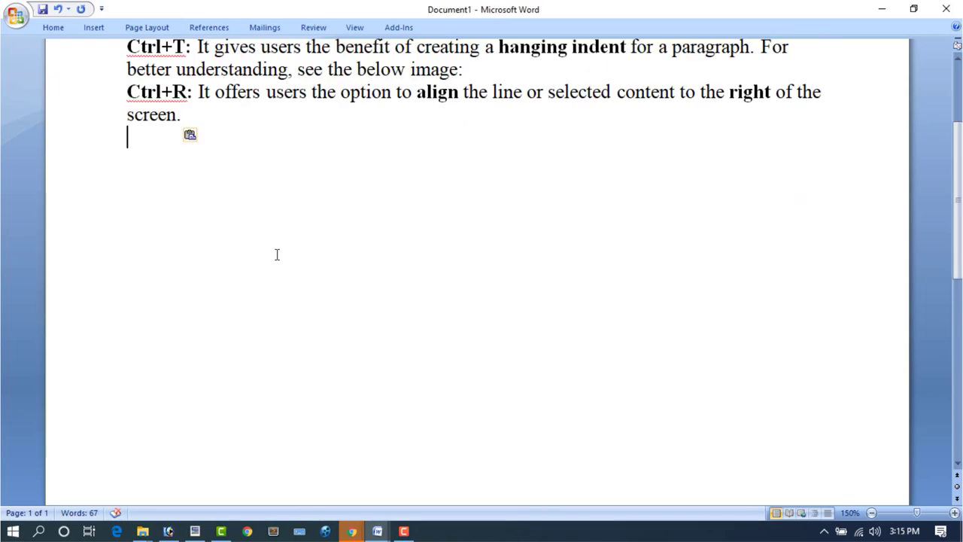
{"action": "scroll", "coordinate": [297, 240], "scroll_direction": "up", "scroll_amount": 1}
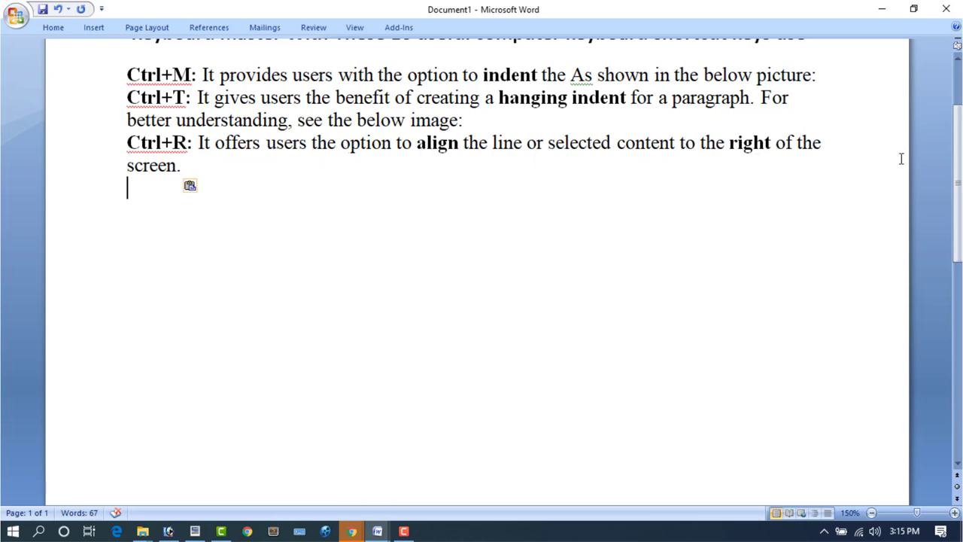
Step: Right-align the Ctrl+M to Ctrl+R paragraphs, restore left alignment, and put the caret after 'screen.'
{"action": "left_click", "coordinate": [179, 165]}
{"action": "left_click_drag", "start_coordinate": [178, 164], "coordinate": [127, 74]}
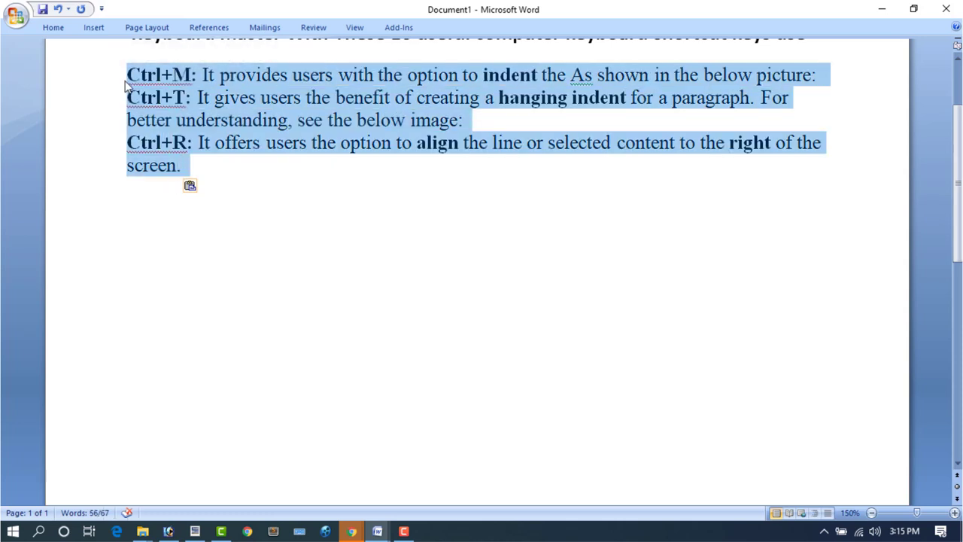
{"action": "key", "text": "ctrl+r"}
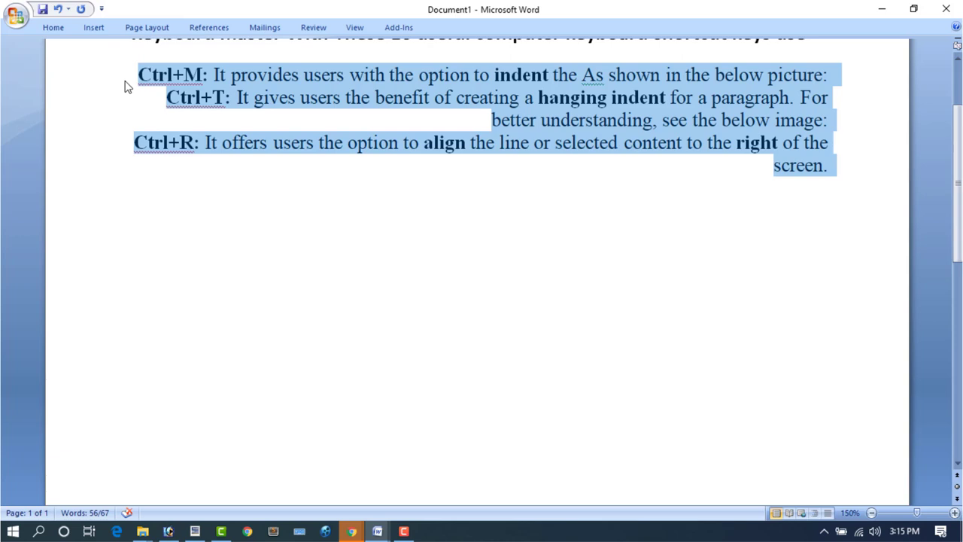
{"action": "key", "text": "ctrl+l"}
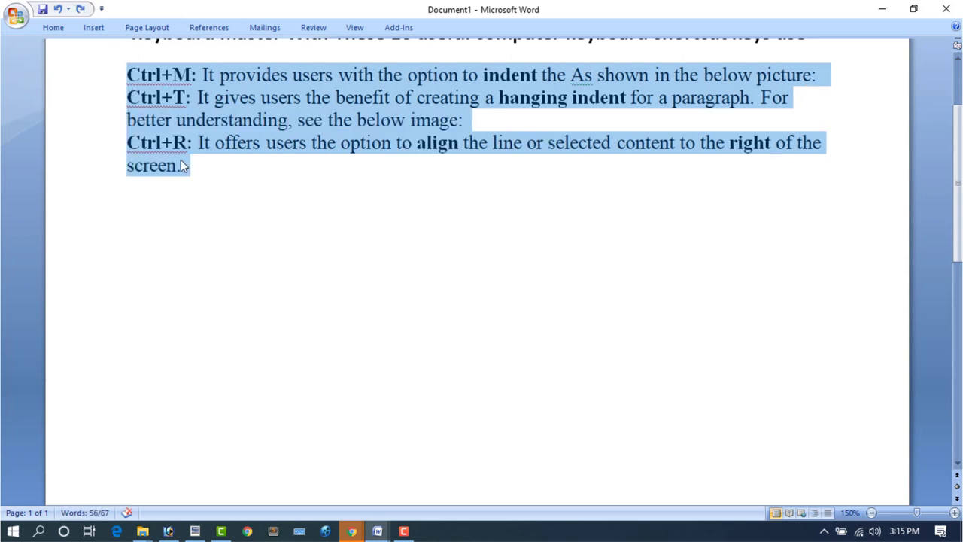
{"action": "left_click", "coordinate": [199, 167]}
Step: Add the Ctrl+Q entry, demonstrate the Ctrl+Q paragraph reset on it, then paste the Ctrl+L entry
{"action": "key", "text": "Return"}
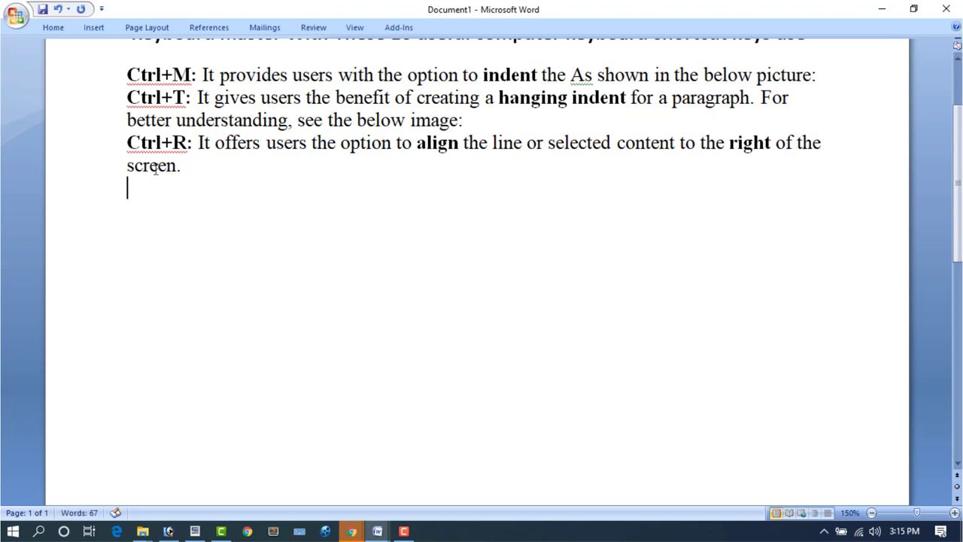
{"action": "key", "text": "ctrl+v"}
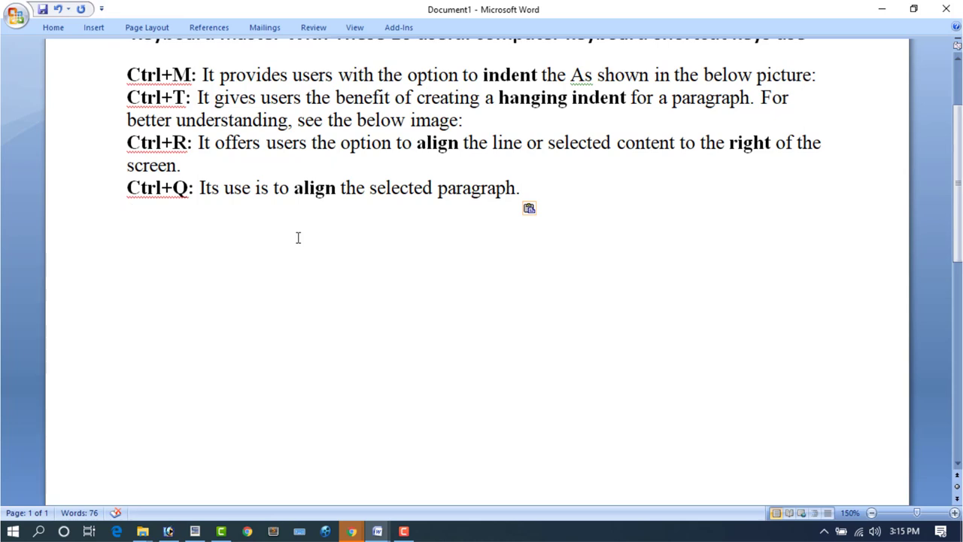
{"action": "mouse_move", "coordinate": [521, 189]}
{"action": "left_mouse_down"}
{"action": "mouse_move", "coordinate": [143, 152]}
{"action": "mouse_move", "coordinate": [127, 160]}
{"action": "left_mouse_up"}
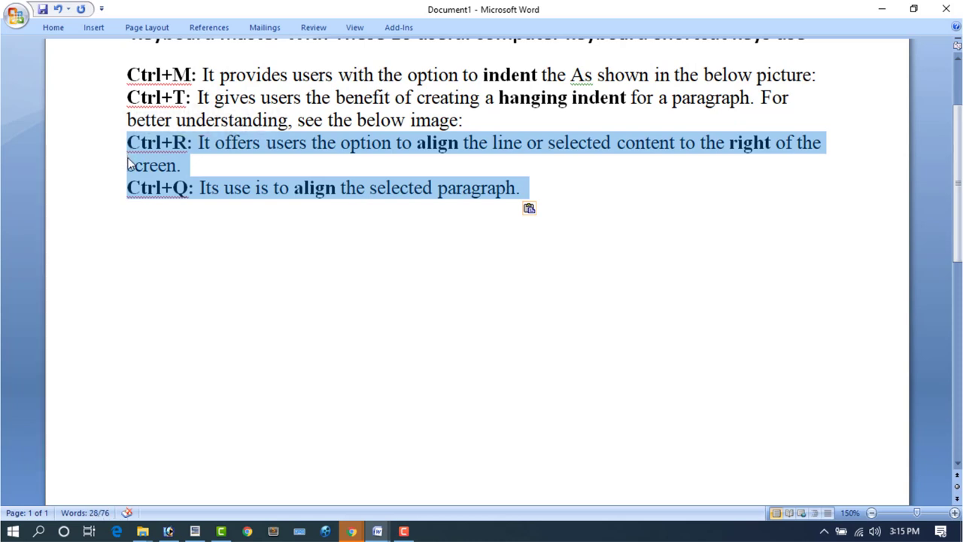
{"action": "key", "text": "ctrl+q"}
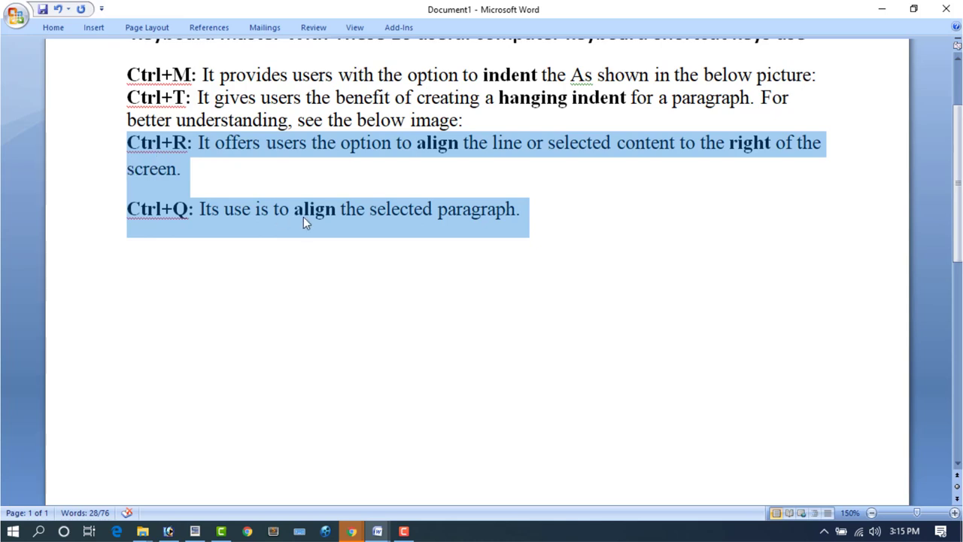
{"action": "key", "text": "ctrl+q"}
{"action": "left_click", "coordinate": [473, 339]}
{"action": "key", "text": "ctrl+v"}
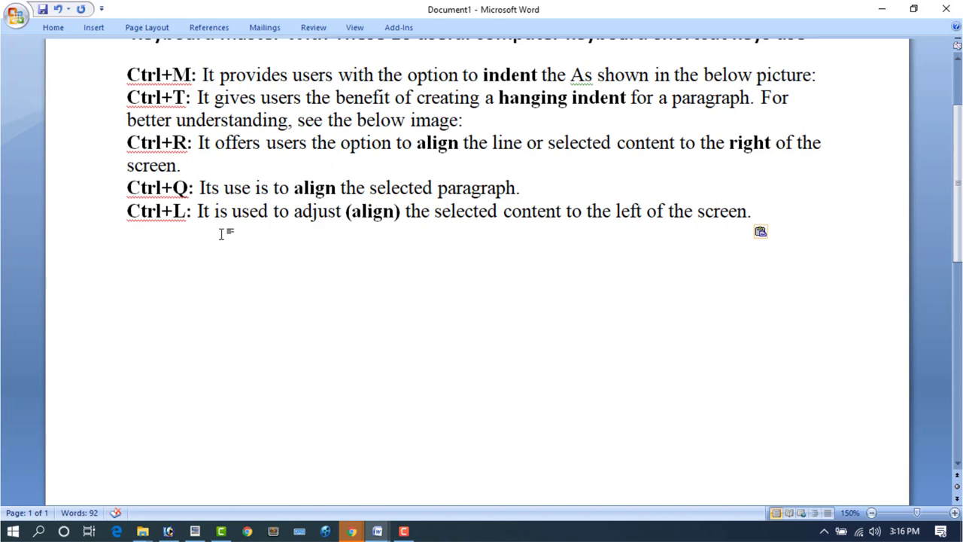
Step: Justify the whole shortcut list with Ctrl+J, revert it with Ctrl+L, and switch to Photoshop
{"action": "mouse_move", "coordinate": [751, 212]}
{"action": "left_mouse_down"}
{"action": "mouse_move", "coordinate": [90, 91]}
{"action": "mouse_move", "coordinate": [95, 77]}
{"action": "left_mouse_up"}
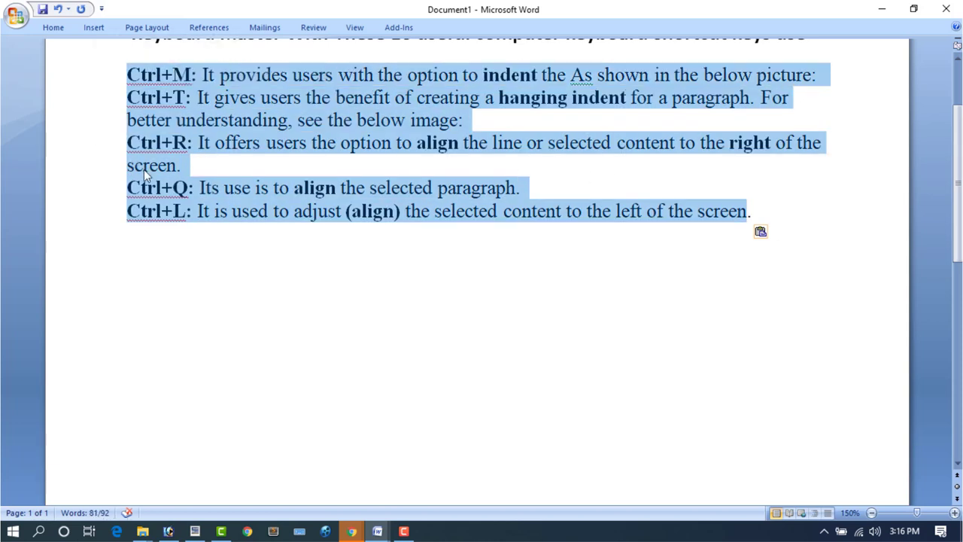
{"action": "key", "text": "ctrl+j"}
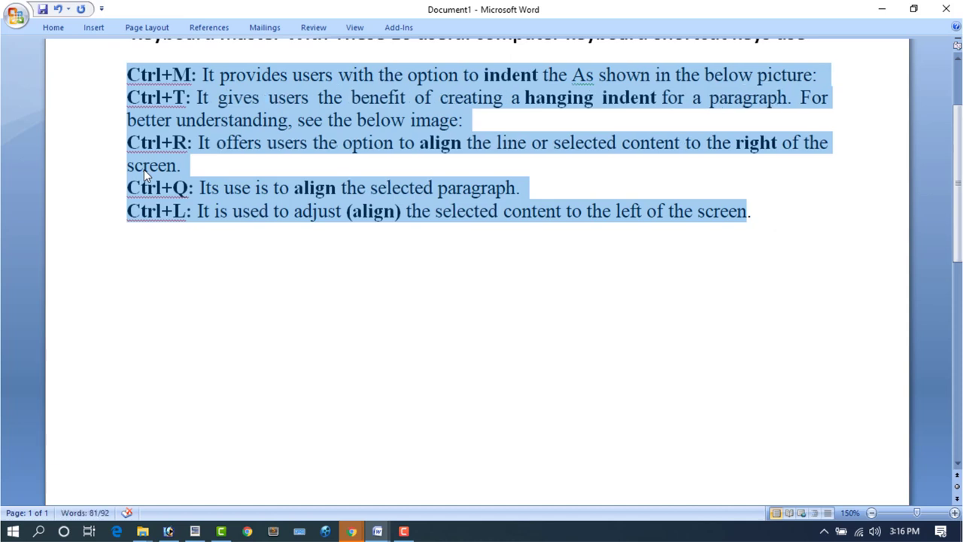
{"action": "key", "text": "ctrl+j"}
{"action": "key", "text": "ctrl+j"}
{"action": "key", "text": "ctrl+l"}
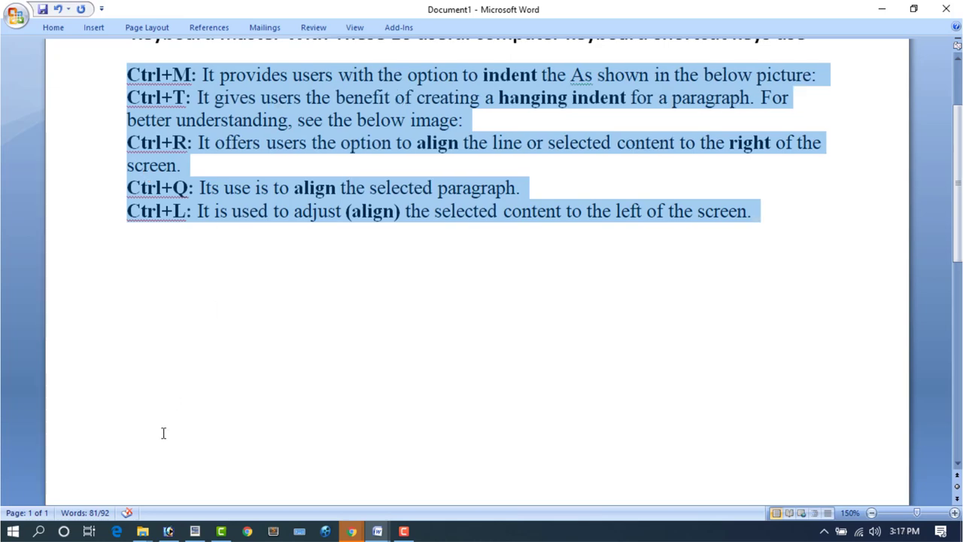
{"action": "left_click", "coordinate": [168, 531]}
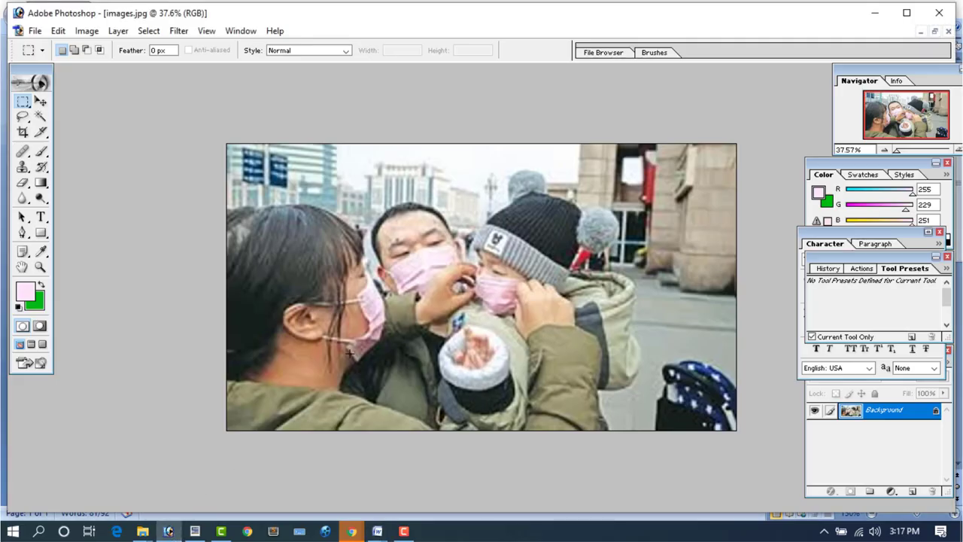
Step: Try Levels on images.jpg (lower output white, sample black, white, gray points), then cancel
{"action": "key", "text": "ctrl+l"}
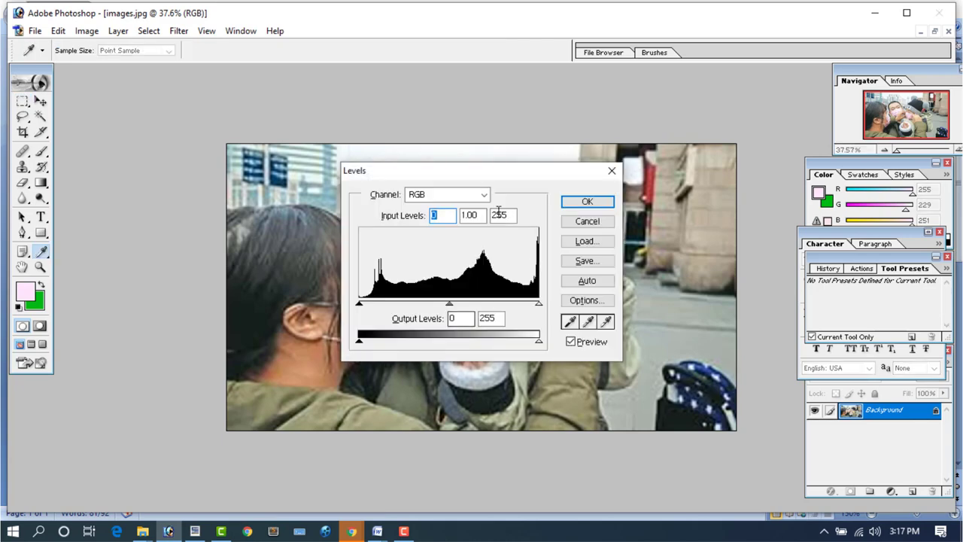
{"action": "left_click_drag", "start_coordinate": [500, 183], "coordinate": [190, 199]}
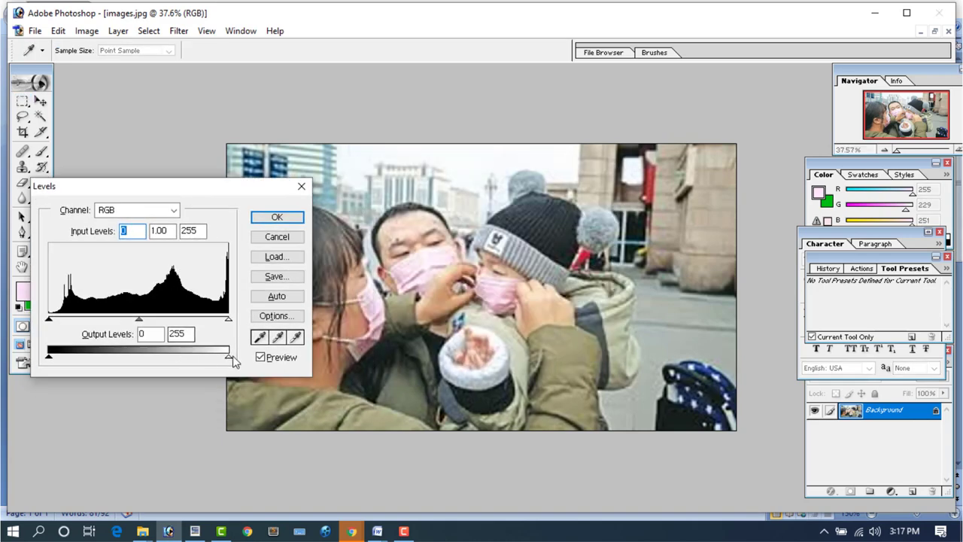
{"action": "mouse_move", "coordinate": [228, 359]}
{"action": "left_mouse_down"}
{"action": "mouse_move", "coordinate": [123, 365]}
{"action": "mouse_move", "coordinate": [215, 372]}
{"action": "mouse_move", "coordinate": [205, 372]}
{"action": "mouse_move", "coordinate": [55, 365]}
{"action": "mouse_move", "coordinate": [157, 372]}
{"action": "mouse_move", "coordinate": [133, 360]}
{"action": "mouse_move", "coordinate": [184, 359]}
{"action": "left_mouse_up"}
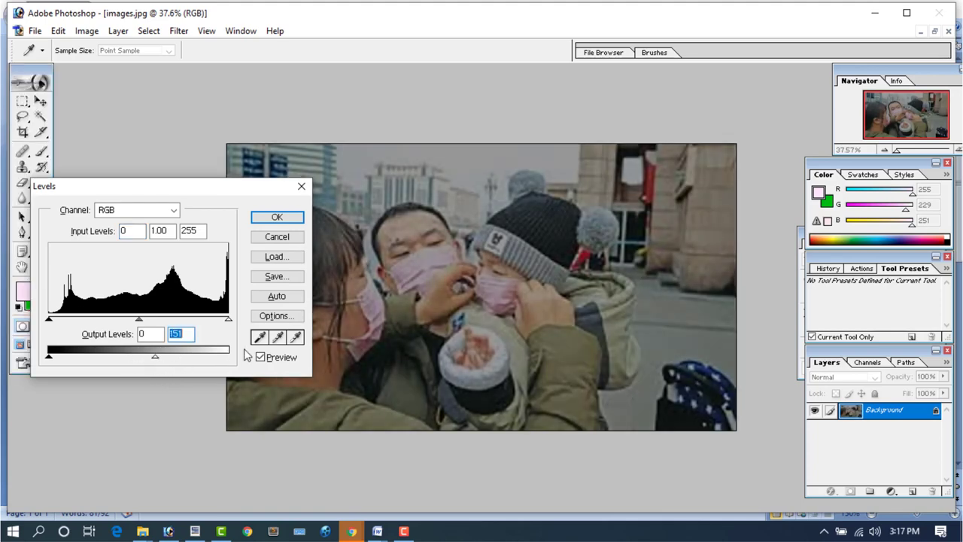
{"action": "left_click", "coordinate": [260, 337]}
{"action": "left_click", "coordinate": [441, 339]}
{"action": "left_click", "coordinate": [295, 337]}
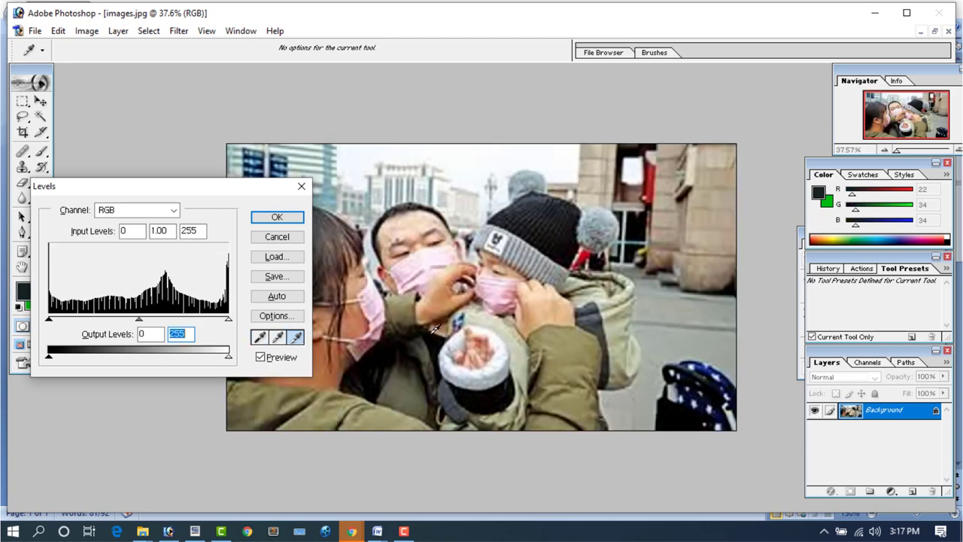
{"action": "left_click", "coordinate": [324, 331]}
{"action": "left_click", "coordinate": [278, 337]}
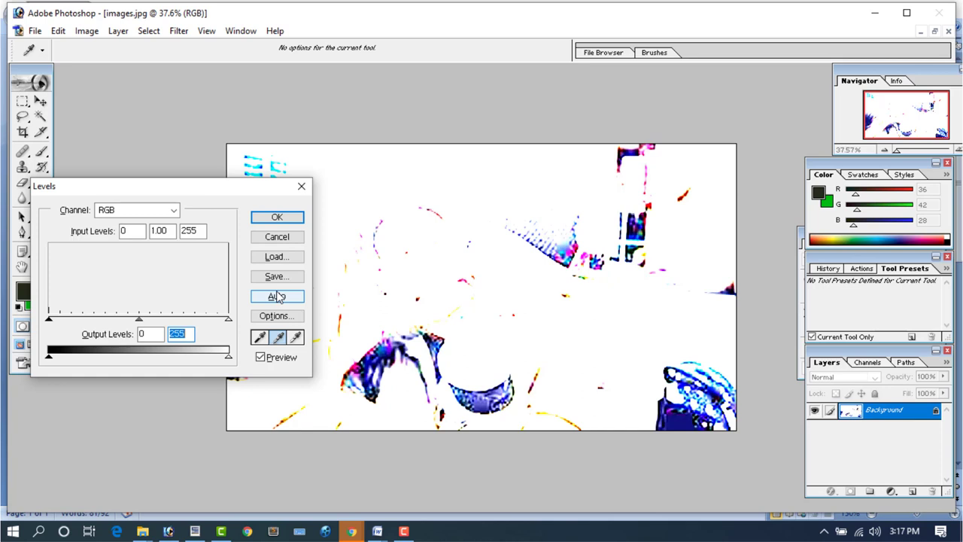
{"action": "left_click", "coordinate": [277, 236]}
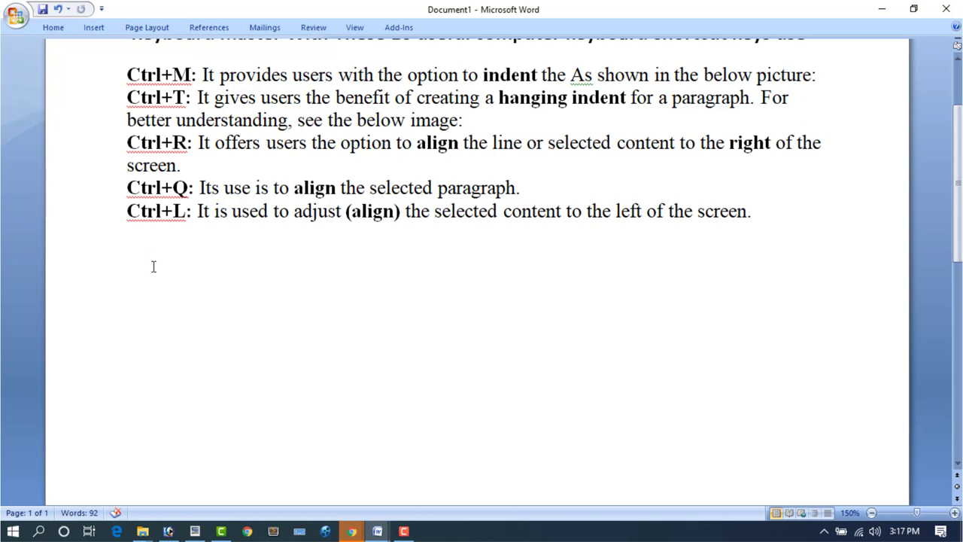
Step: Paste the Ctrl+J entry and justify the whole shortcut list, then click below to deselect
{"action": "type", "text": "Ctrl+J: It is used to Justify (distribute your text evenly between the margins) the selected text."}
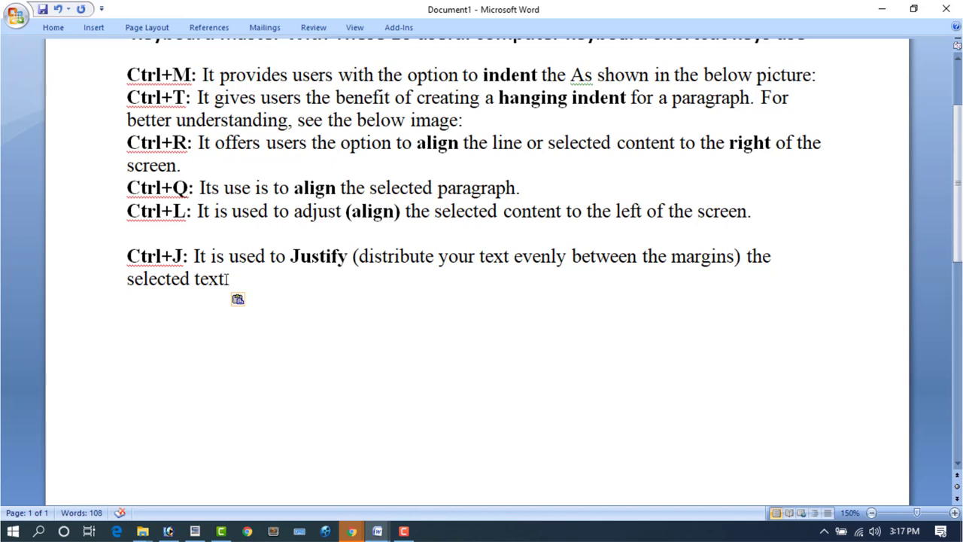
{"action": "left_click_drag", "start_coordinate": [229, 278], "coordinate": [122, 78]}
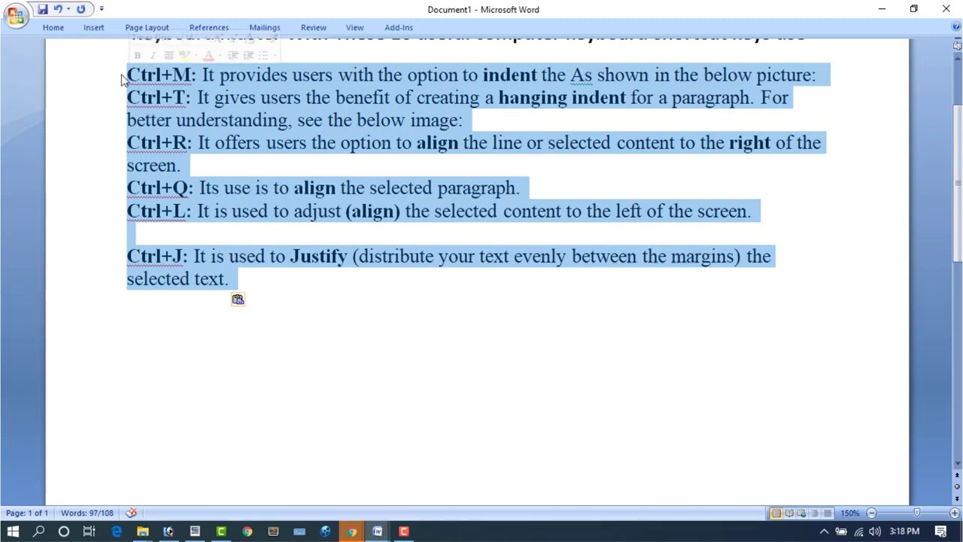
{"action": "key", "text": "ctrl+j"}
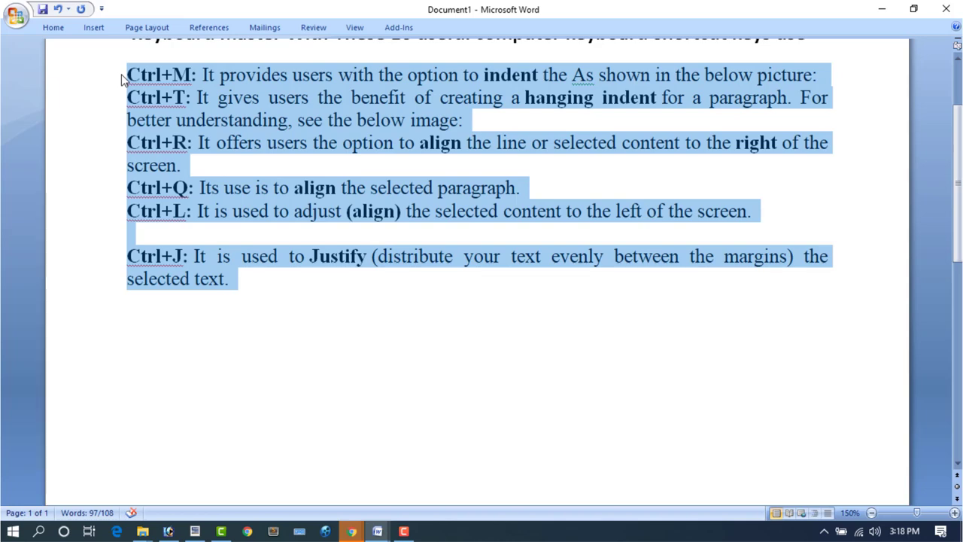
{"action": "key", "text": "ctrl+l"}
{"action": "key", "text": "ctrl+j"}
{"action": "left_click", "coordinate": [321, 408]}
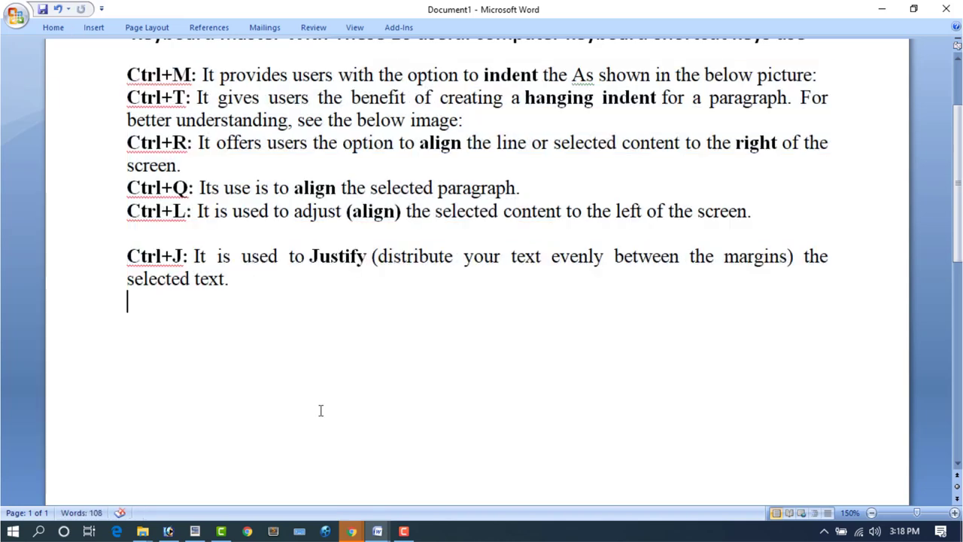
Step: Paste the Ctrl+H paragraph with the spple-for-apple example and select the Ctrl+J and Ctrl+H paragraphs
{"action": "type", "text": "Ctrl+H: It is used to replace the words or sentences in a file. For example, if by mistake you have written spple instead of apple at many places in your file, you can replace it with the apple in one go."}
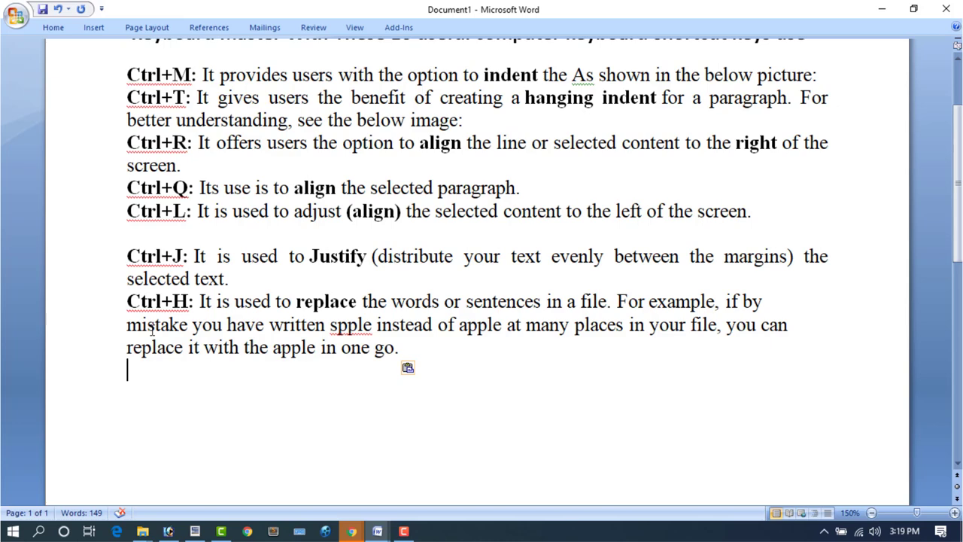
{"action": "left_click_drag", "start_coordinate": [414, 342], "coordinate": [123, 264]}
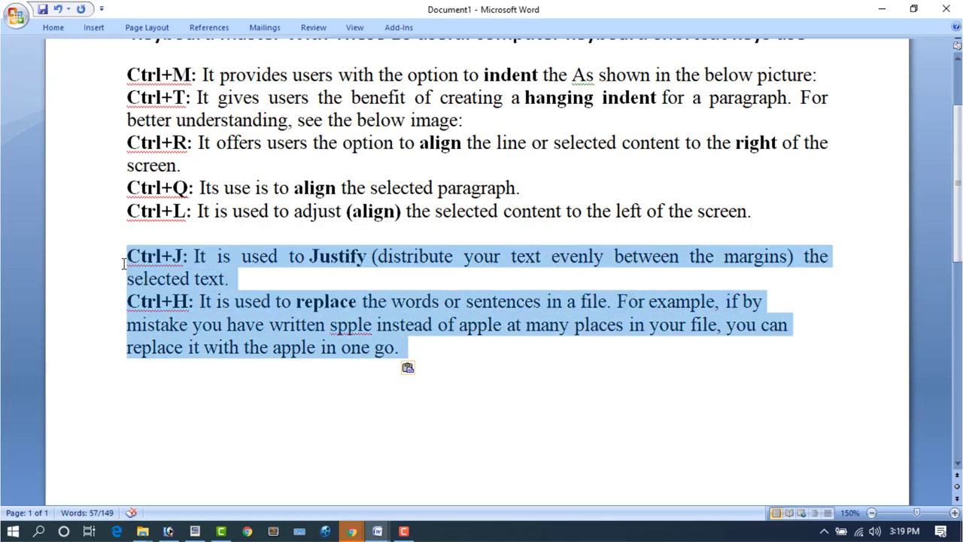
Step: Use Ctrl+H Find and Replace to find 'Used', then 'have'
{"action": "key", "text": "ctrl+h"}
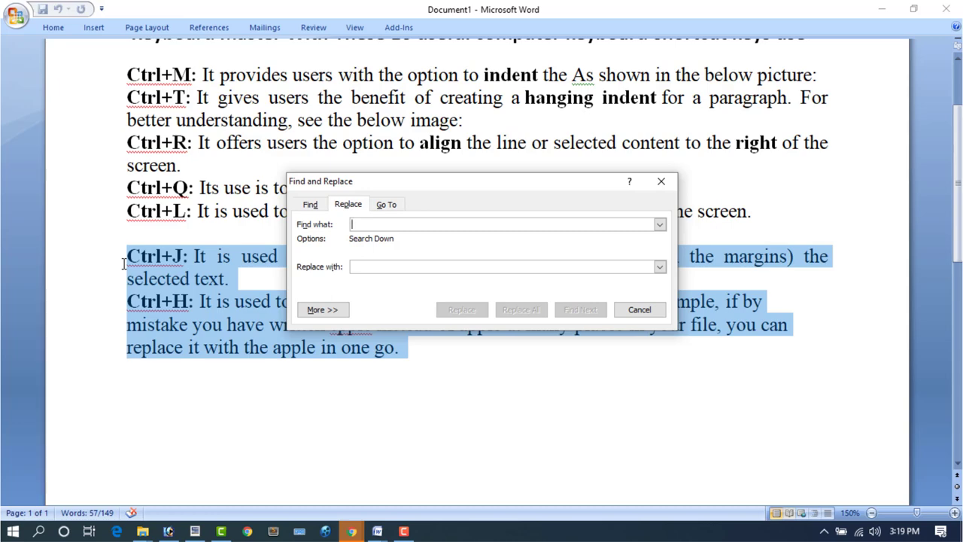
{"action": "type", "text": "Used"}
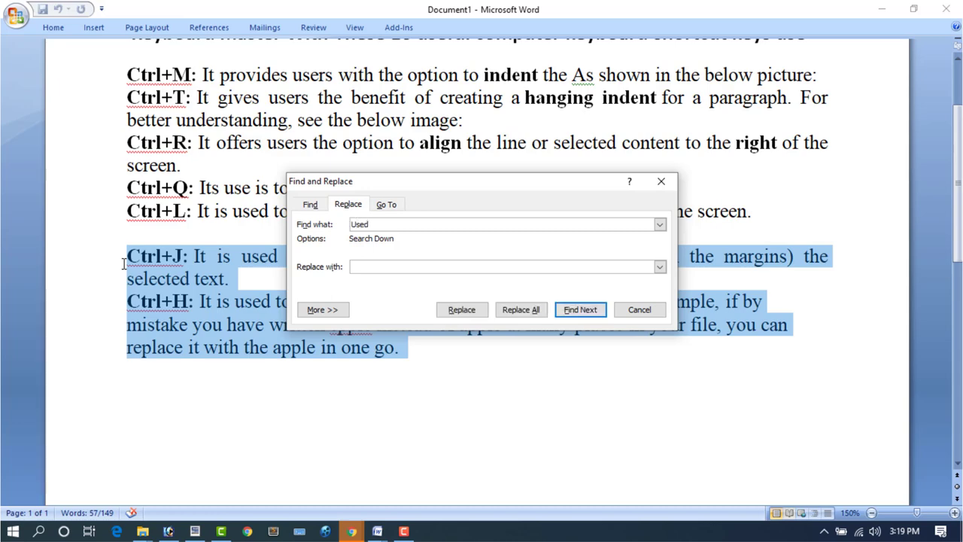
{"action": "key", "text": "Return"}
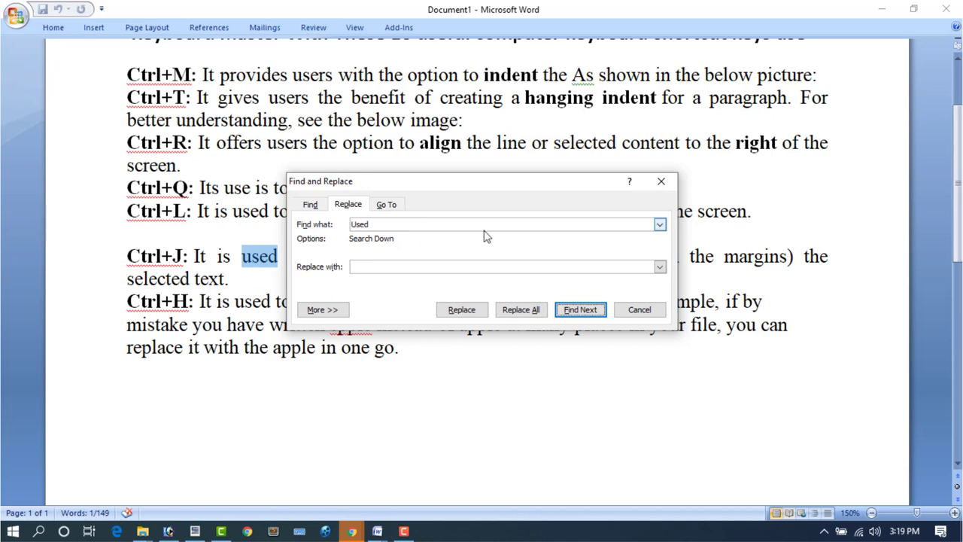
{"action": "left_click", "coordinate": [421, 225]}
{"action": "double_click", "coordinate": [362, 224]}
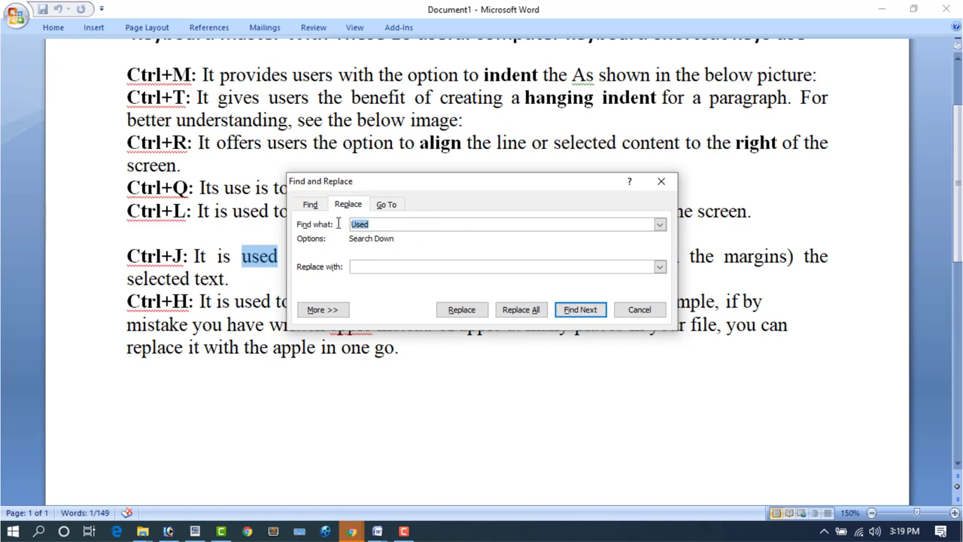
{"action": "type", "text": "have"}
{"action": "left_click", "coordinate": [590, 309]}
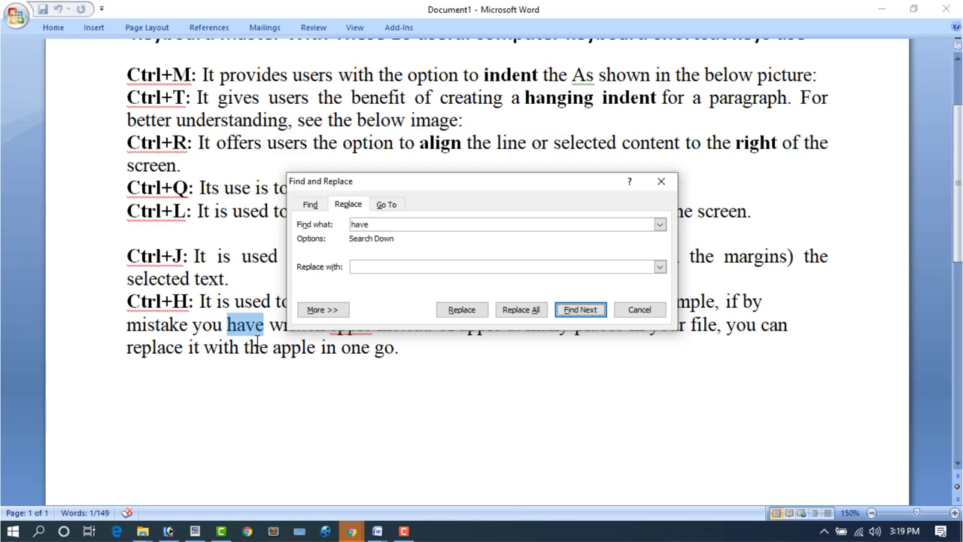
Step: Search 'have' again with Ctrl+F, continuing from the document's beginning
{"action": "left_click", "coordinate": [640, 310]}
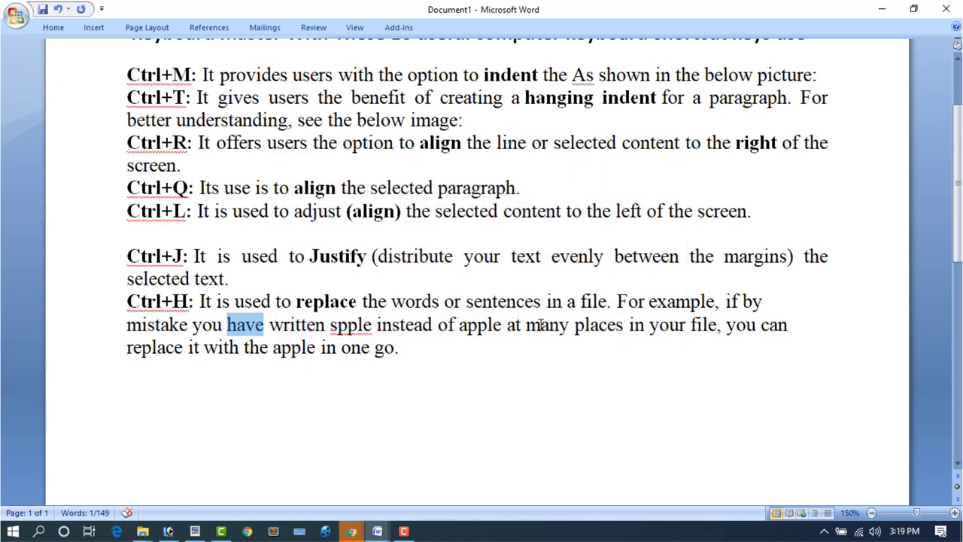
{"action": "key", "text": "ctrl+f"}
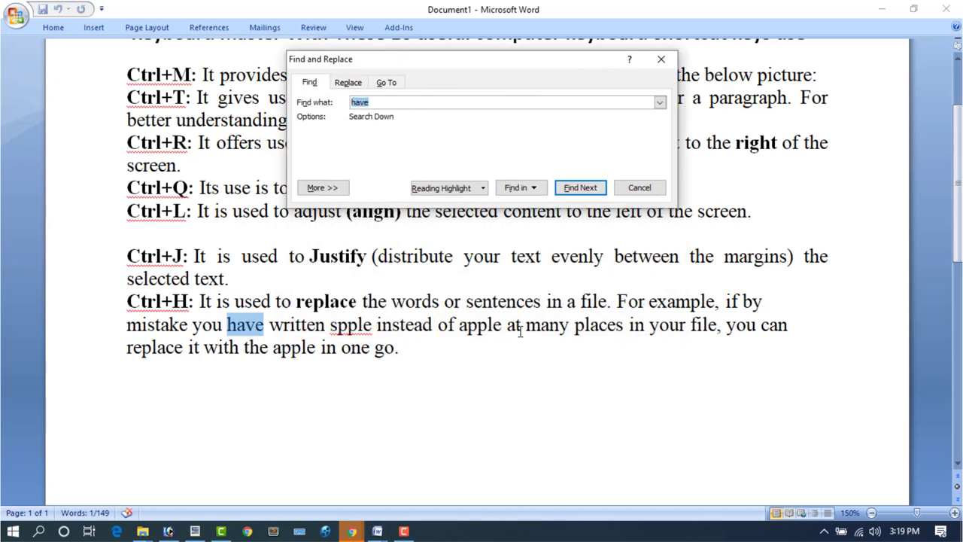
{"action": "key", "text": "Return"}
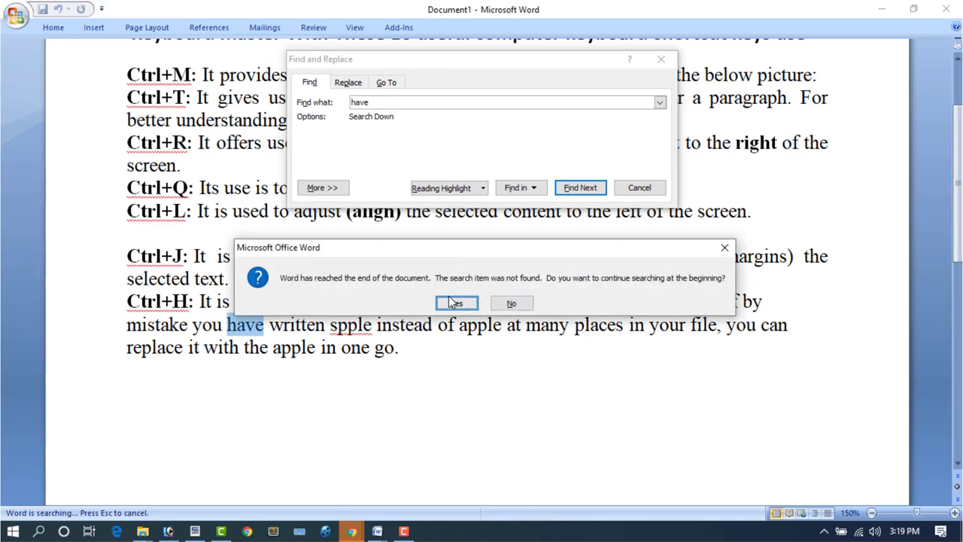
{"action": "left_click", "coordinate": [456, 302]}
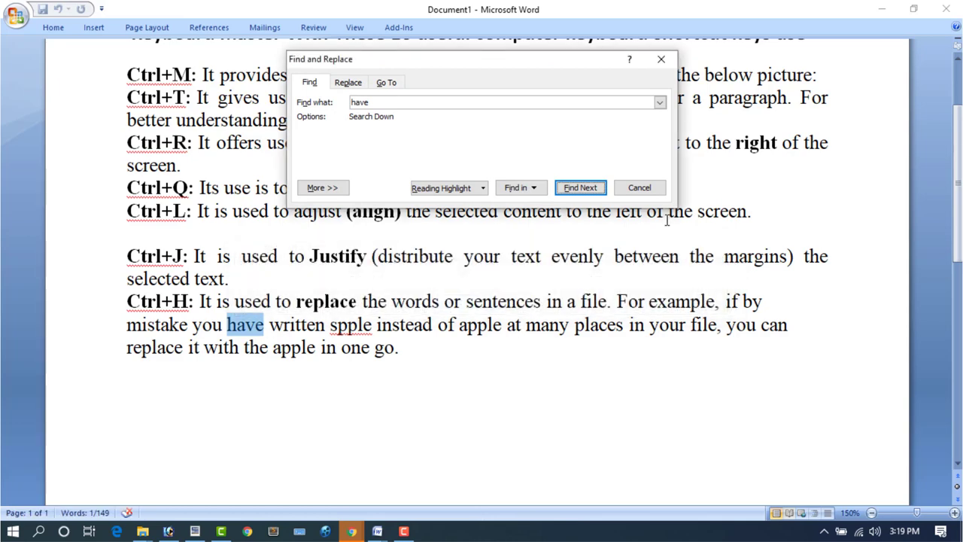
Step: Close the search and paste the Ctrl+G Go To paragraph on the empty last line
{"action": "left_click", "coordinate": [640, 187]}
{"action": "left_click", "coordinate": [316, 376]}
{"action": "type", "text": "Ctrl+G: It is used to Go To or jump to any page. When you press Ctrl+G, a dialog box appears, which offers you various options such as find, replace, and Go to. For example, you have 15 pages in your file, and you want to visit page number 4, then enter number 4 in the given box and press the Go To It will take you to the desired page. As shown in the below figure:"}
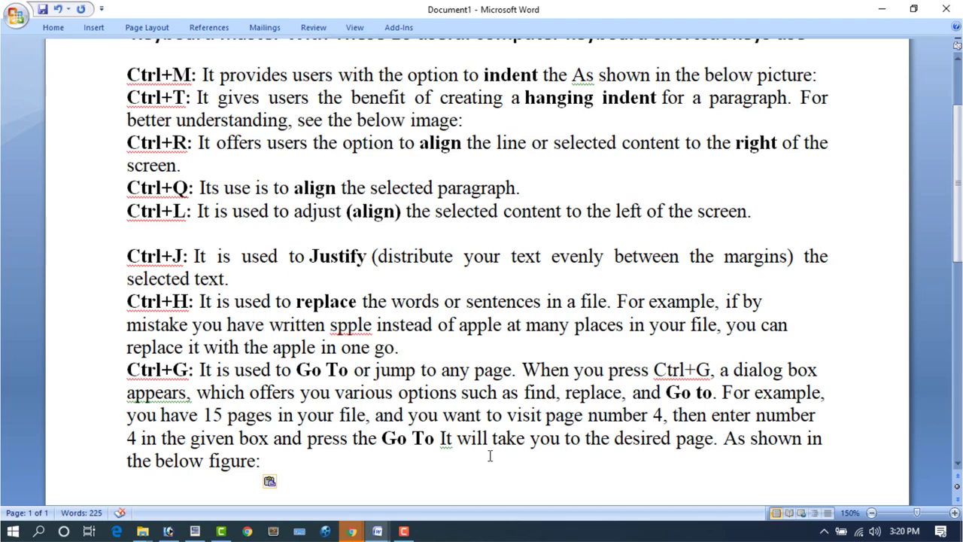
Step: Use Go To (Ctrl+G) to jump to page 1
{"action": "key", "text": "ctrl+g"}
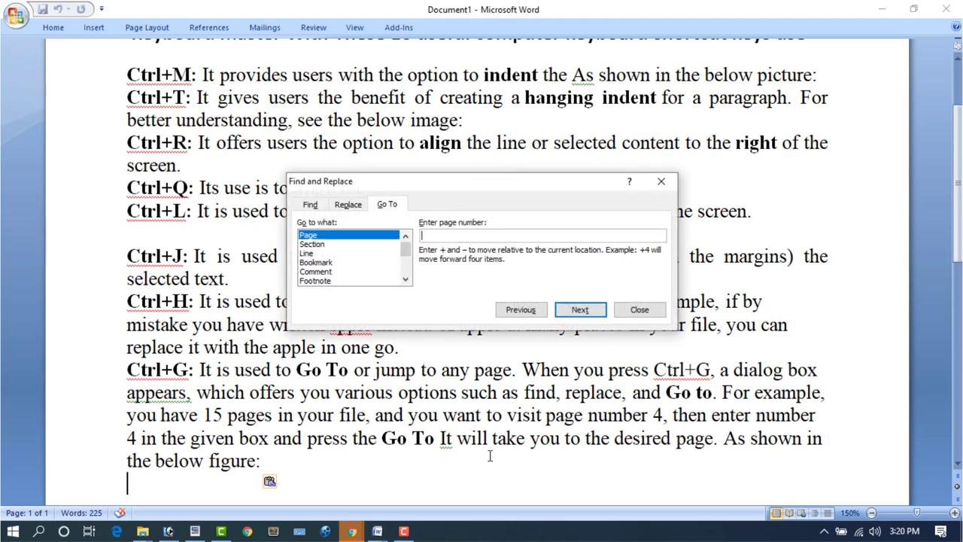
{"action": "type", "text": "1"}
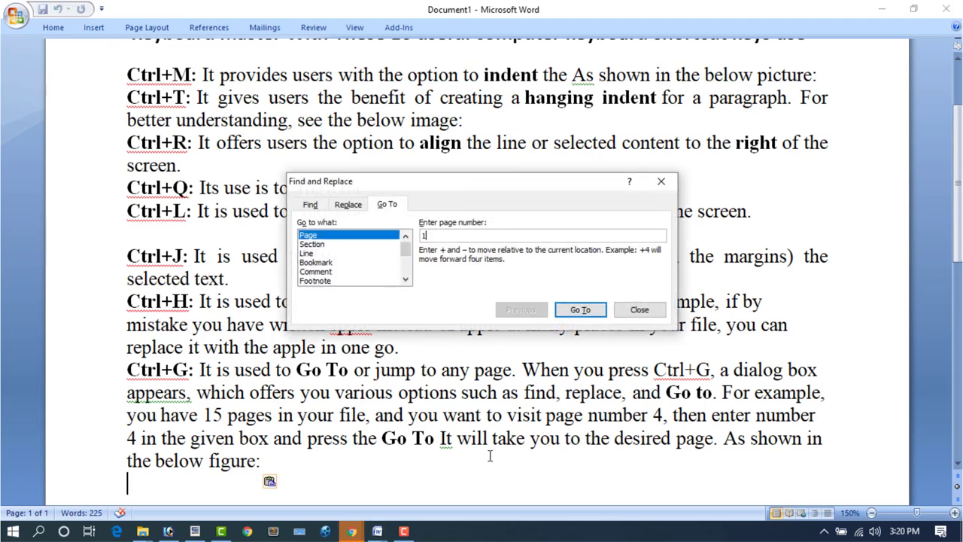
{"action": "key", "text": "Return"}
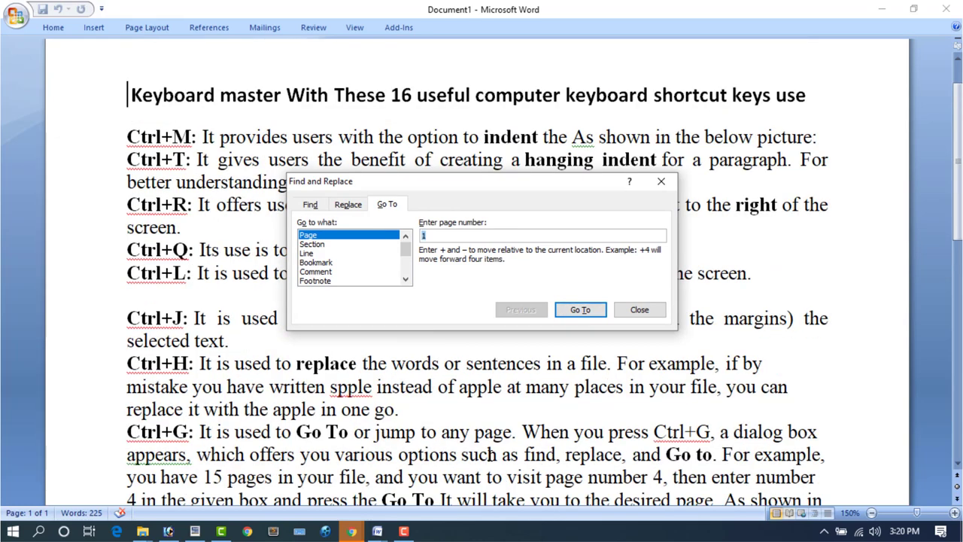
{"action": "left_click", "coordinate": [639, 312]}
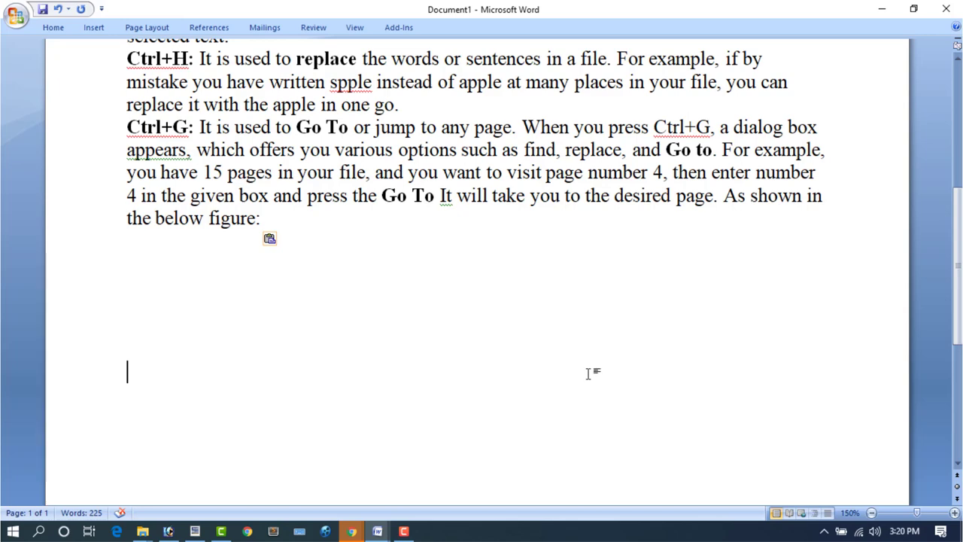
Step: Add blank lines to start a page 2, then jump to page 2 with Go To
{"action": "key", "text": "Return"}
{"action": "key", "text": "Return"}
{"action": "key", "text": "Return"}
{"action": "key", "text": "Return"}
{"action": "key", "text": "Return"}
{"action": "key", "text": "Return"}
{"action": "key", "text": "Return"}
{"action": "key", "text": "Return"}
{"action": "key", "text": "Return"}
{"action": "key", "text": "Return"}
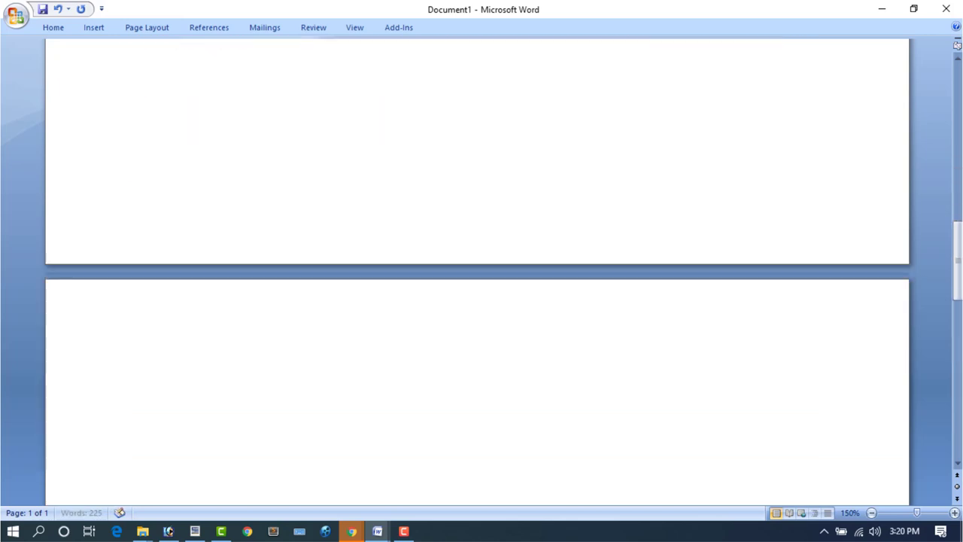
{"action": "key", "text": "Return"}
{"action": "key", "text": "Return"}
{"action": "key", "text": "Return"}
{"action": "scroll", "coordinate": [574, 413], "scroll_direction": "up", "scroll_amount": 3}
{"action": "scroll", "coordinate": [430, 416], "scroll_direction": "up", "scroll_amount": 5}
{"action": "scroll", "coordinate": [430, 417], "scroll_direction": "up", "scroll_amount": 5}
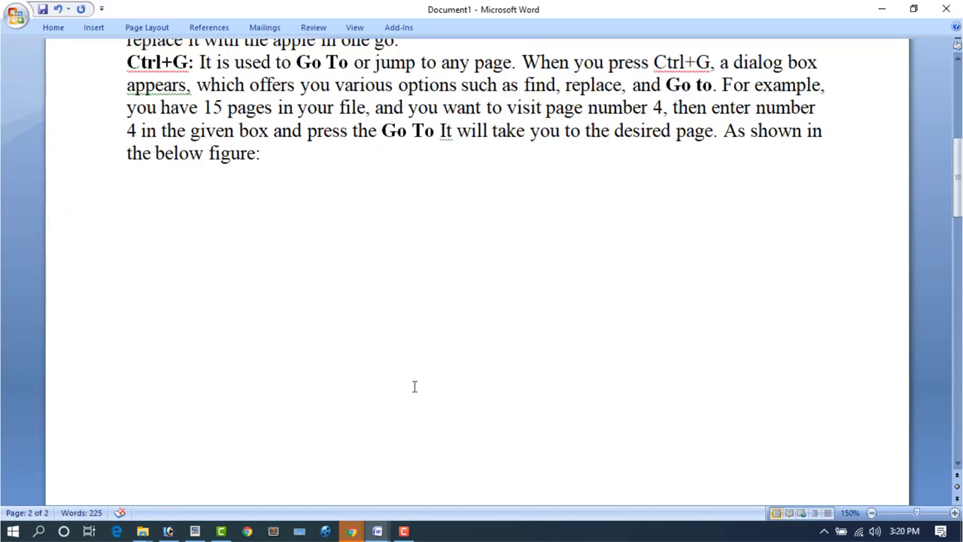
{"action": "scroll", "coordinate": [414, 386], "scroll_direction": "up", "scroll_amount": 3}
{"action": "left_click", "coordinate": [376, 260]}
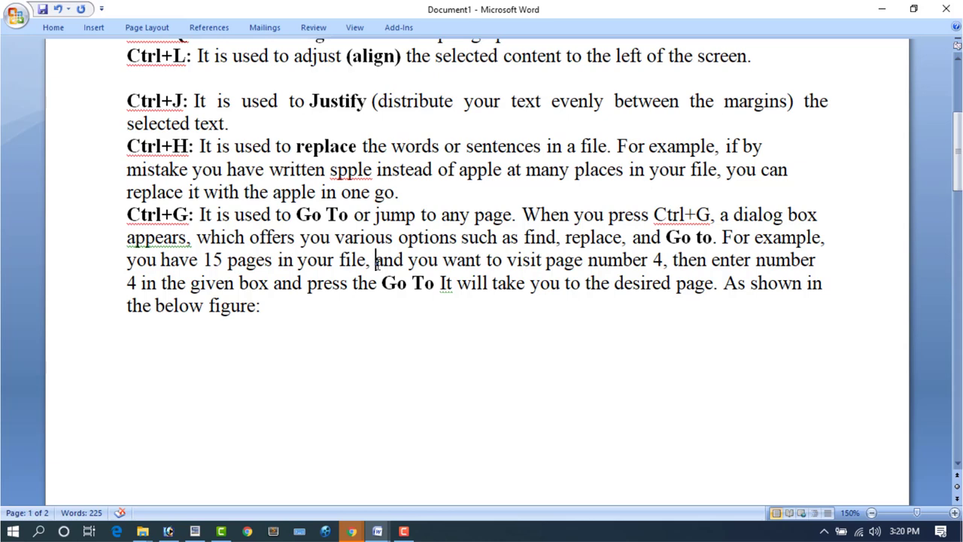
{"action": "key", "text": "ctrl+g"}
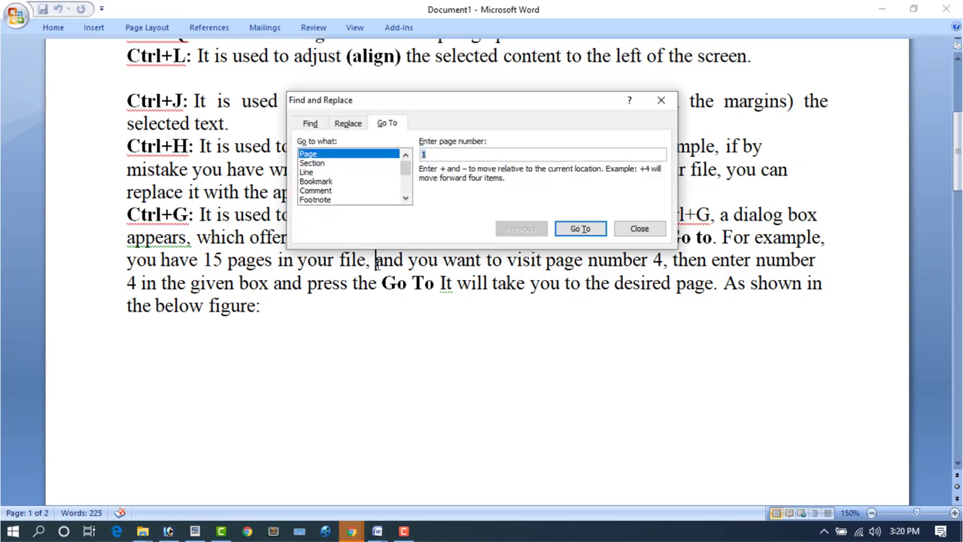
{"action": "type", "text": "2"}
{"action": "key", "text": "Return"}
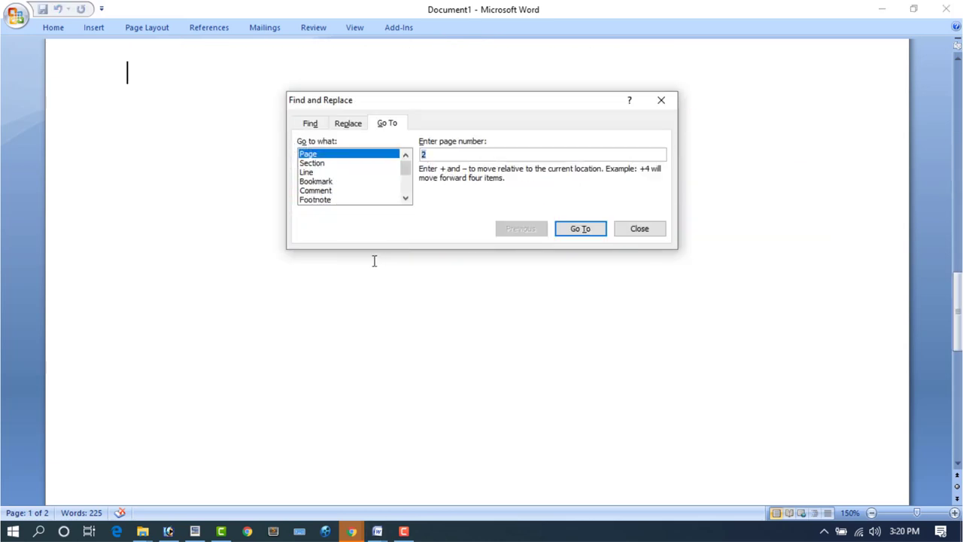
{"action": "left_click", "coordinate": [640, 229]}
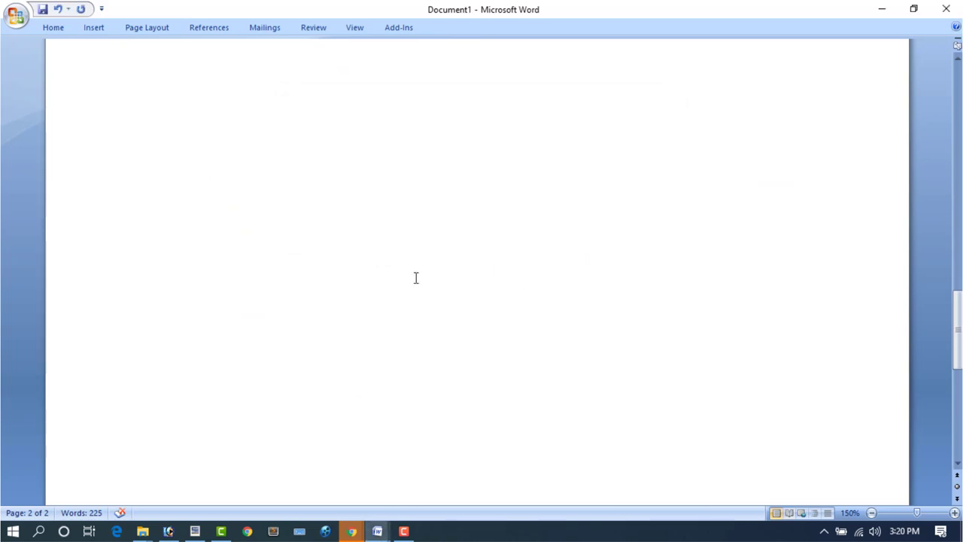
Step: Delete the extra blank lines and paste the Ctrl+1 single line spacing bullet
{"action": "scroll", "coordinate": [415, 276], "scroll_direction": "down", "scroll_amount": 3}
{"action": "scroll", "coordinate": [353, 281], "scroll_direction": "down", "scroll_amount": 4}
{"action": "left_click_drag", "start_coordinate": [131, 167], "coordinate": [546, 513]}
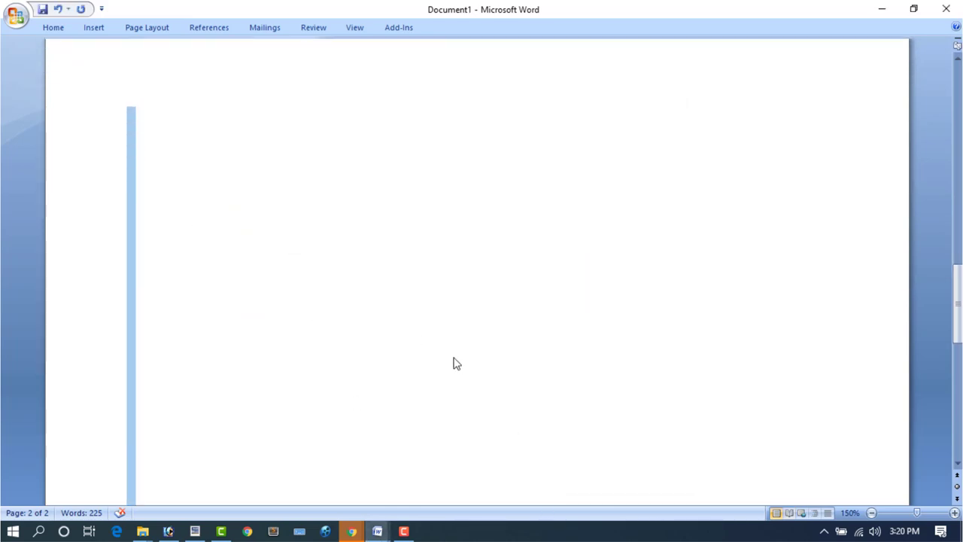
{"action": "key", "text": "BackSpace"}
{"action": "type", "text": "Ctrl+1: It is used to give a single line space. For example, to make the 1.0 space between the lines of a paragraph."}
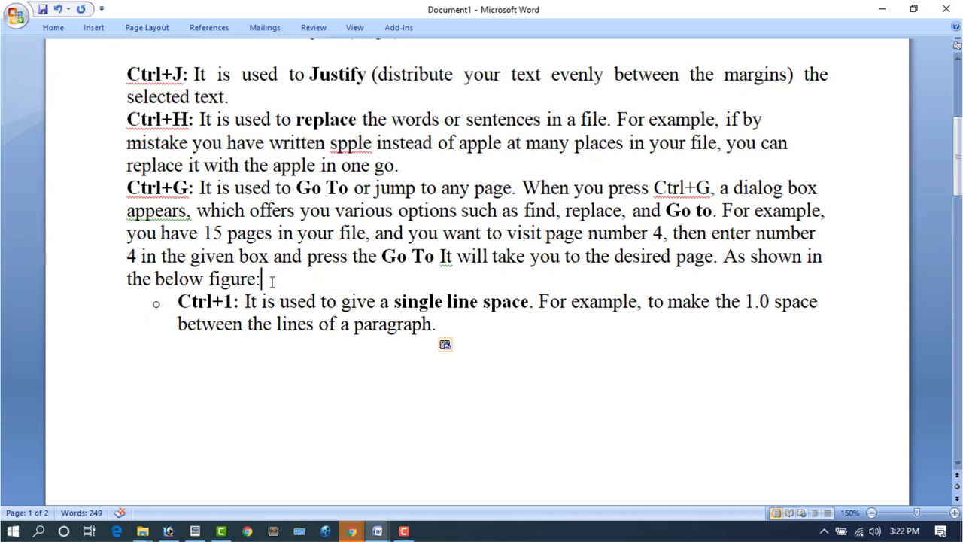
Step: Switch the Ctrl+G paragraph to double, then single spacing, and paste the Ctrl+2 double-space bullet
{"action": "left_click_drag", "start_coordinate": [274, 281], "coordinate": [132, 196]}
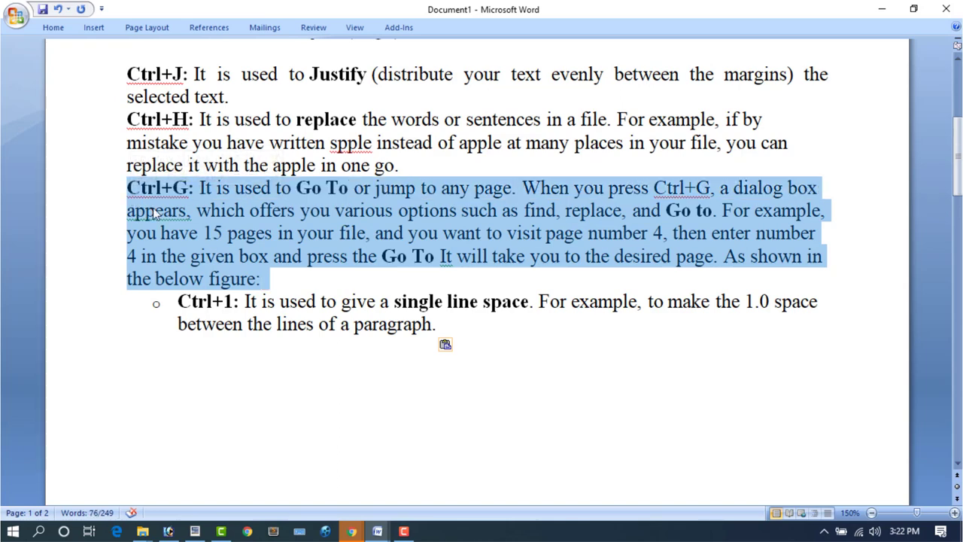
{"action": "key", "text": "ctrl+c"}
{"action": "key", "text": "ctrl+2"}
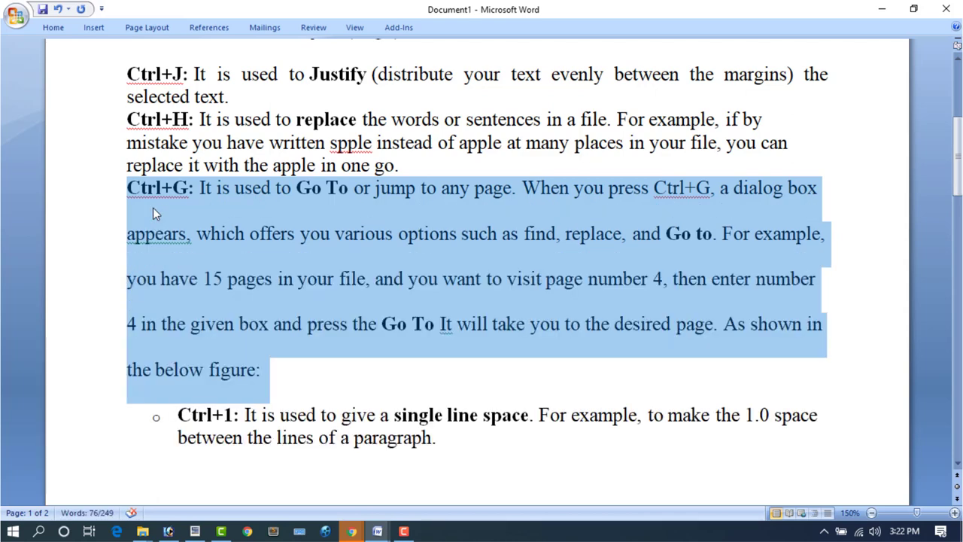
{"action": "key", "text": "ctrl+1"}
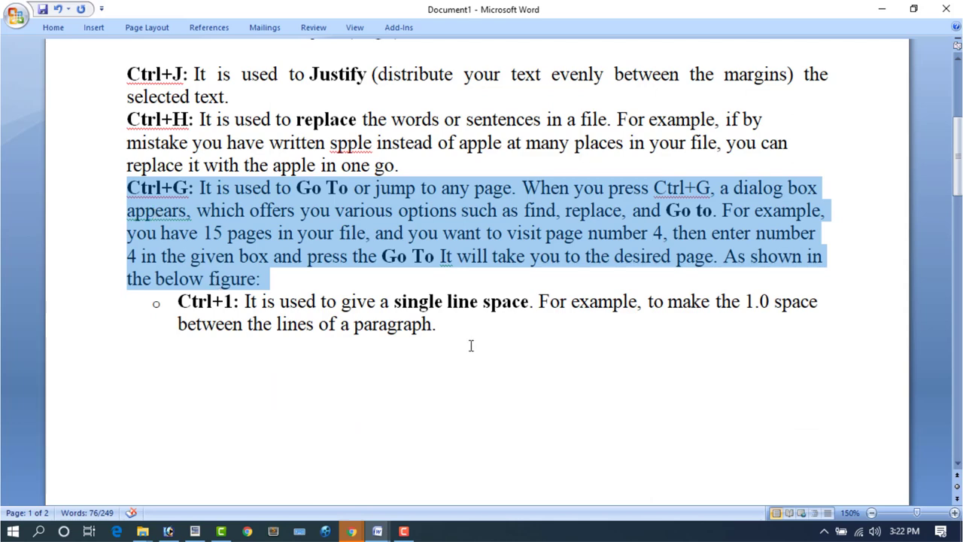
{"action": "left_click", "coordinate": [337, 361]}
{"action": "key", "text": "ctrl+v"}
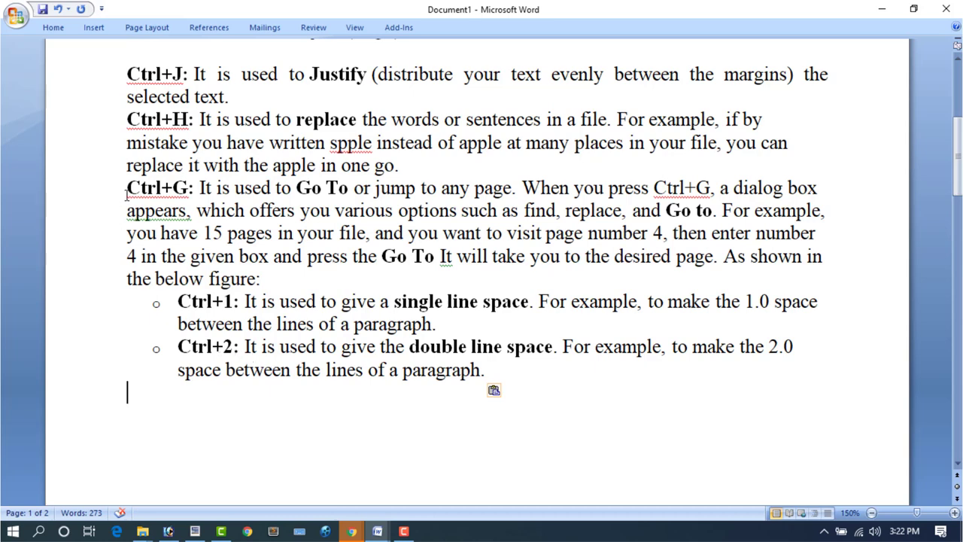
Step: Double-space the Ctrl+G paragraph and paste a Ctrl+5 bullet on a new line after Ctrl+2
{"action": "left_click_drag", "start_coordinate": [127, 189], "coordinate": [276, 280]}
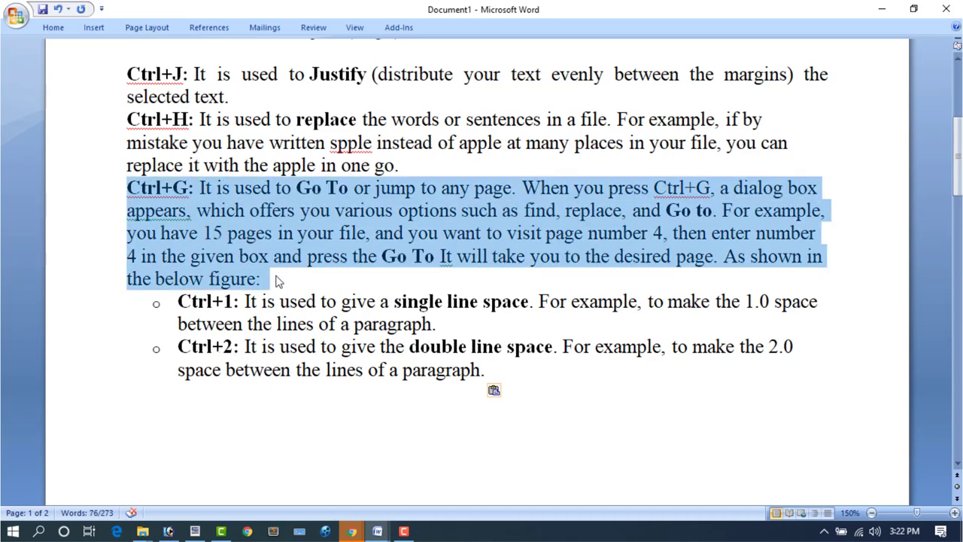
{"action": "key", "text": "ctrl+2"}
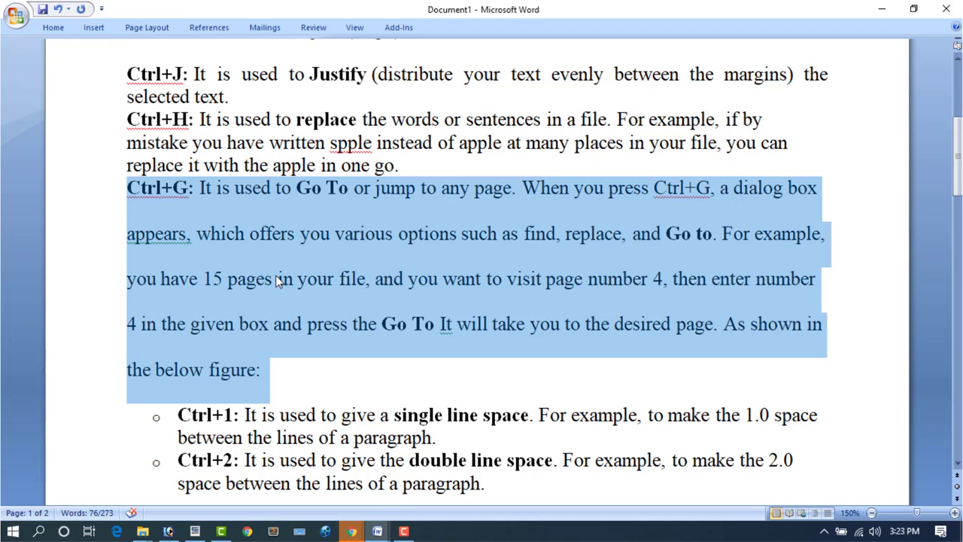
{"action": "scroll", "coordinate": [311, 342], "scroll_direction": "down", "scroll_amount": 3}
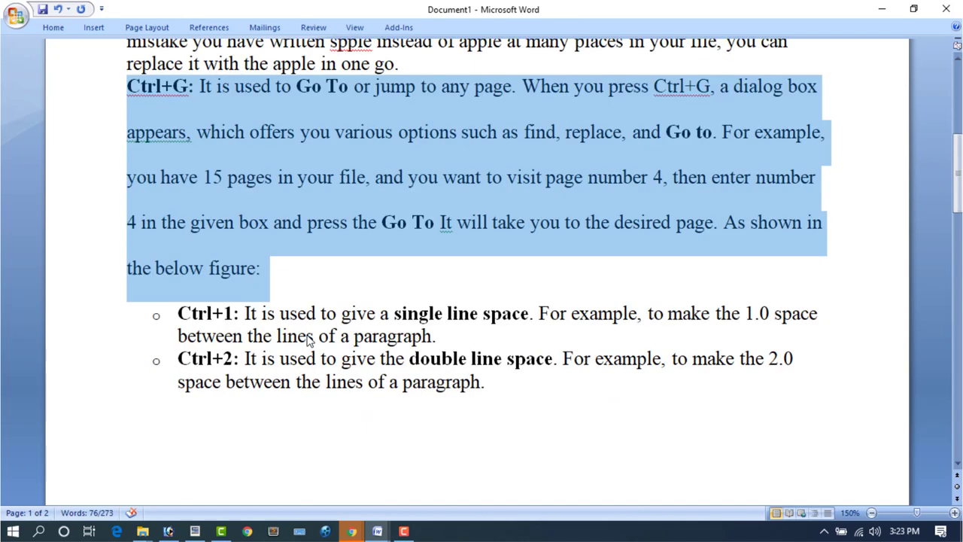
{"action": "left_click", "coordinate": [498, 387]}
{"action": "key", "text": "Return"}
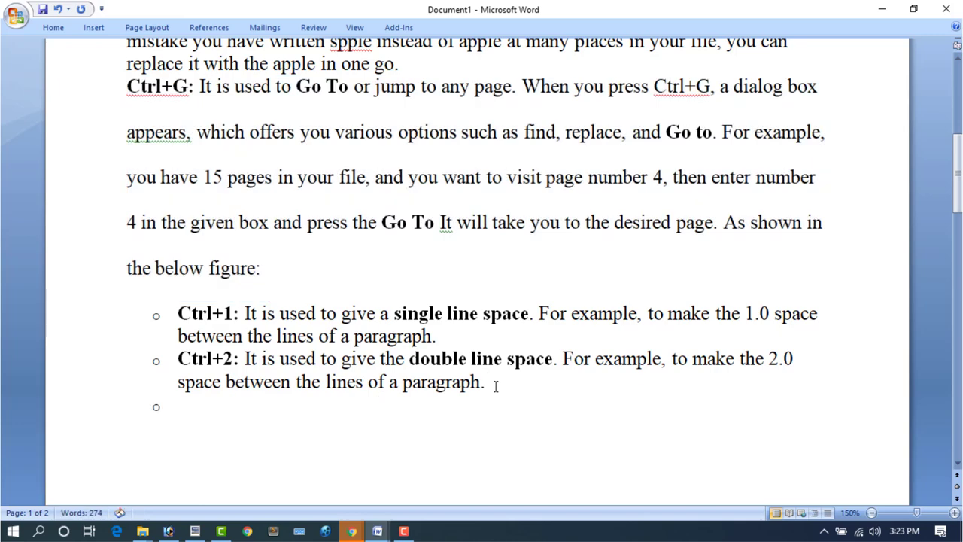
{"action": "scroll", "coordinate": [391, 338], "scroll_direction": "down", "scroll_amount": 3}
{"action": "key", "text": "ctrl+v"}
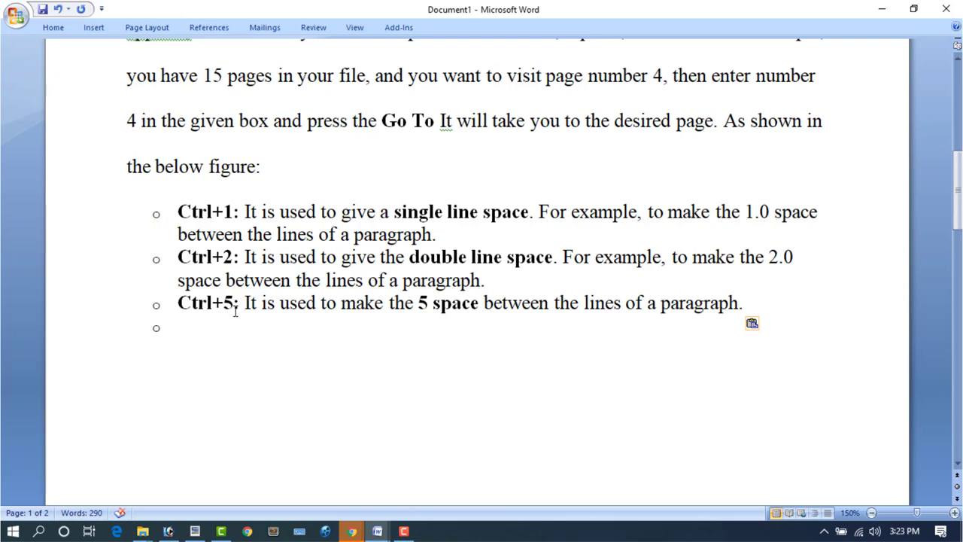
Step: Set the Ctrl+G paragraph to 1.5 line spacing, trying double spacing along the way
{"action": "scroll", "coordinate": [235, 311], "scroll_direction": "up", "scroll_amount": 3}
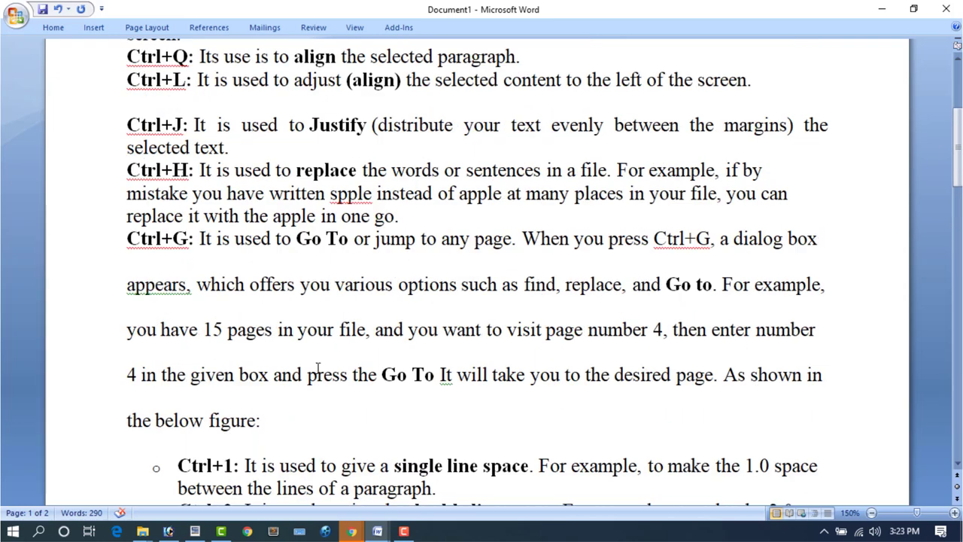
{"action": "left_click", "coordinate": [269, 427]}
{"action": "left_click_drag", "start_coordinate": [250, 404], "coordinate": [111, 269]}
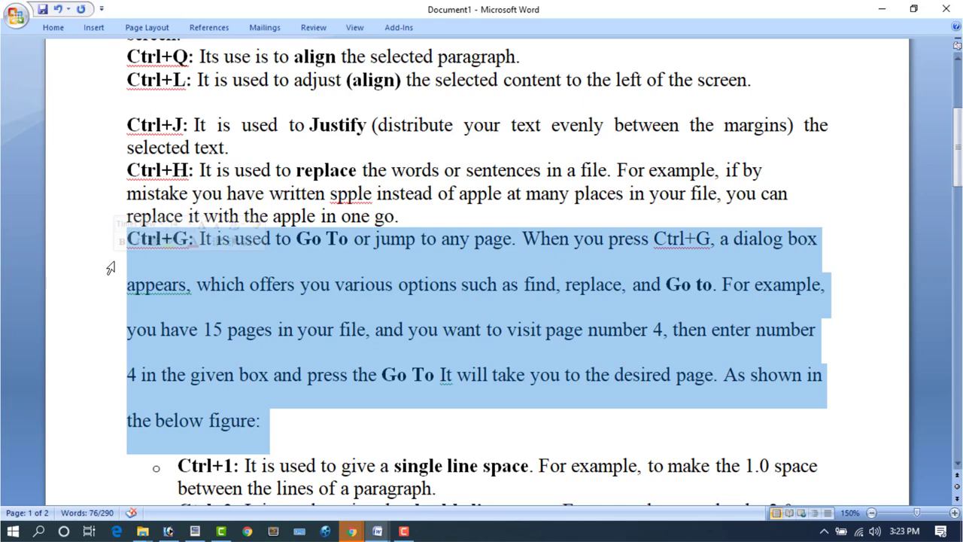
{"action": "key", "text": "ctrl+5"}
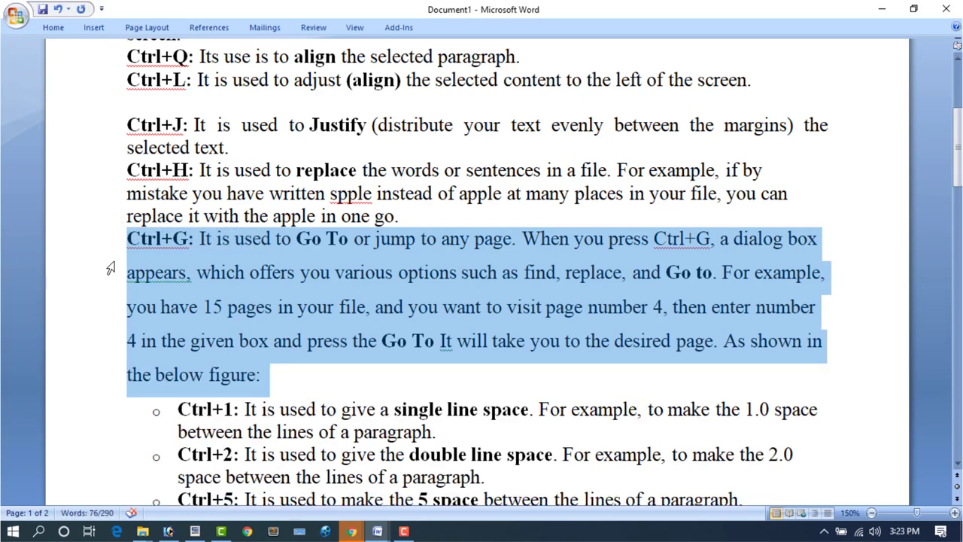
{"action": "left_click", "coordinate": [299, 282]}
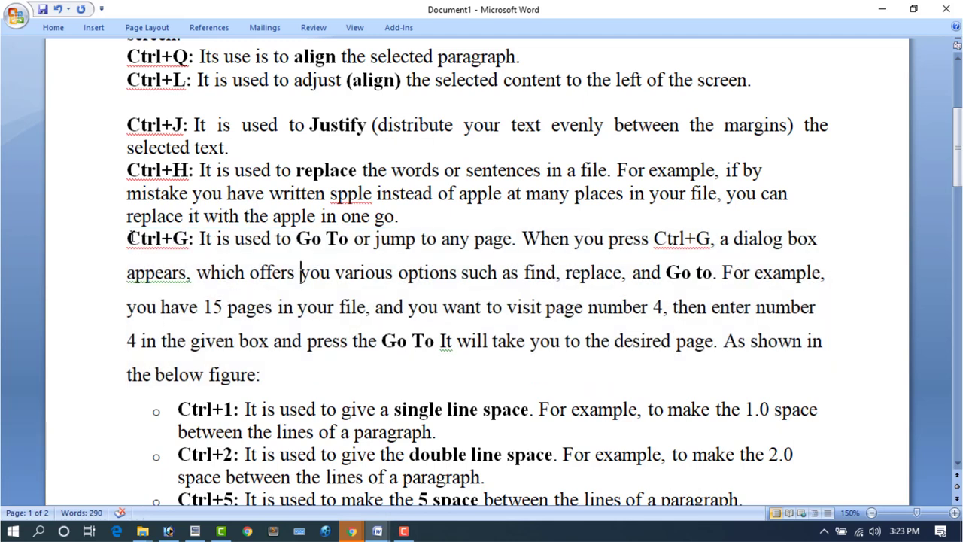
{"action": "left_click_drag", "start_coordinate": [127, 238], "coordinate": [258, 376]}
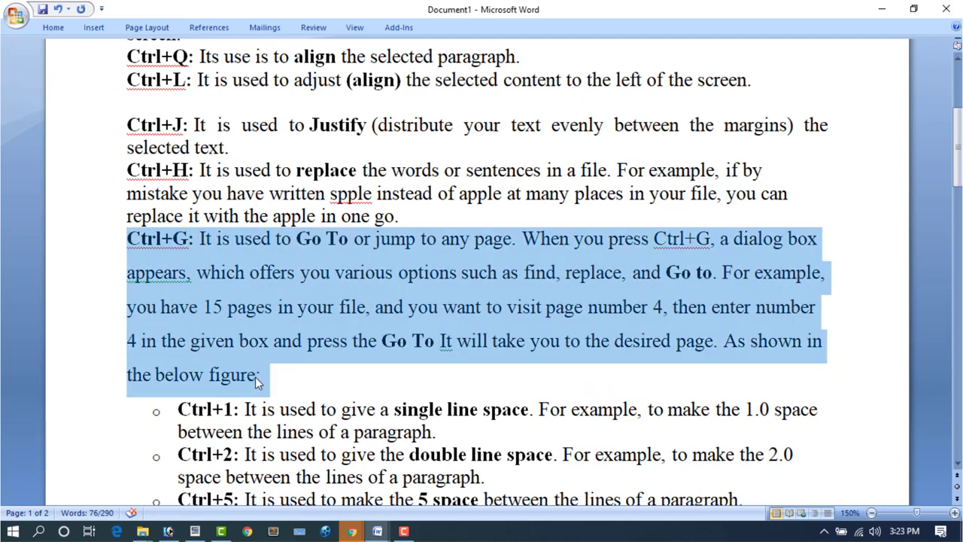
{"action": "key", "text": "ctrl+2"}
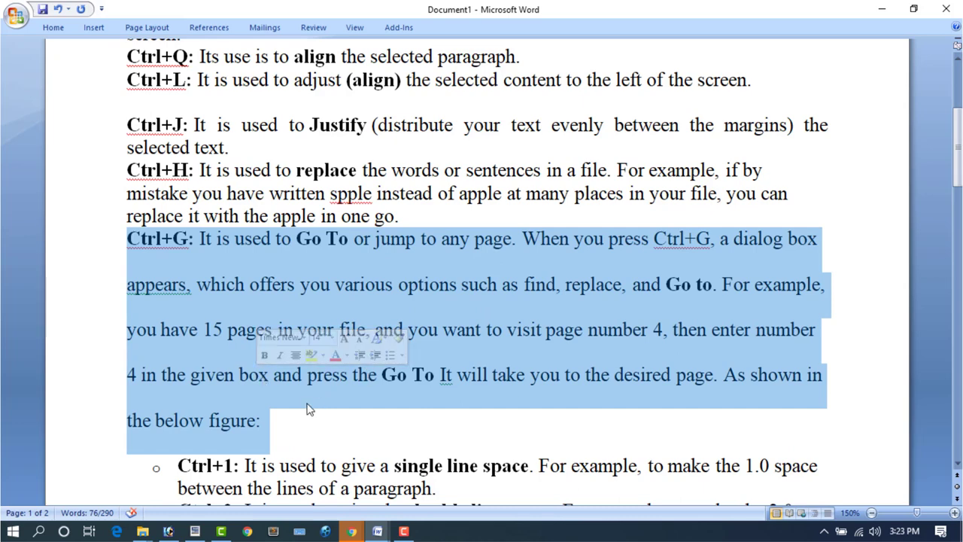
{"action": "key", "text": "ctrl+5"}
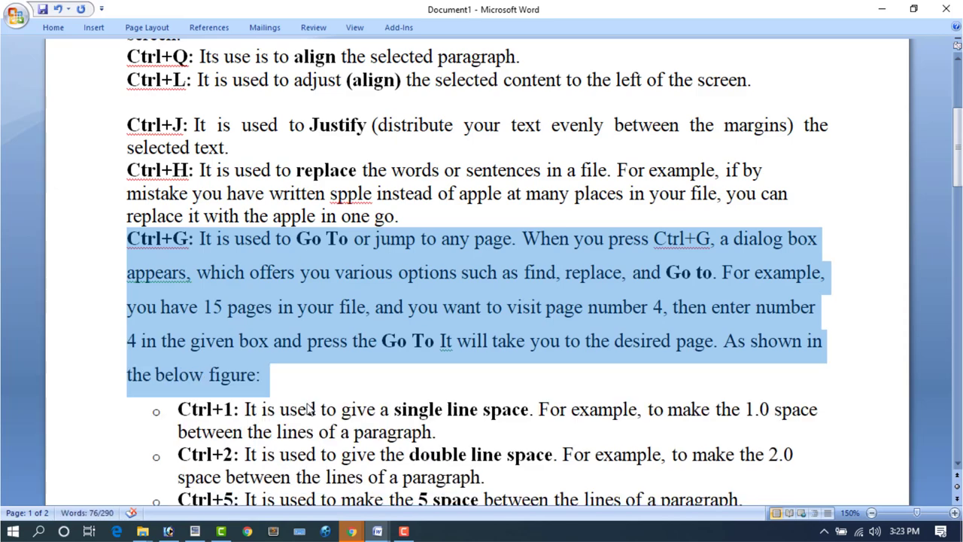
Step: Paste the Ctrl+Alt+1 'changes text to heading 1' bullet below the list
{"action": "scroll", "coordinate": [309, 408], "scroll_direction": "down", "scroll_amount": 4}
{"action": "left_click", "coordinate": [369, 334]}
{"action": "key", "text": "ctrl+v"}
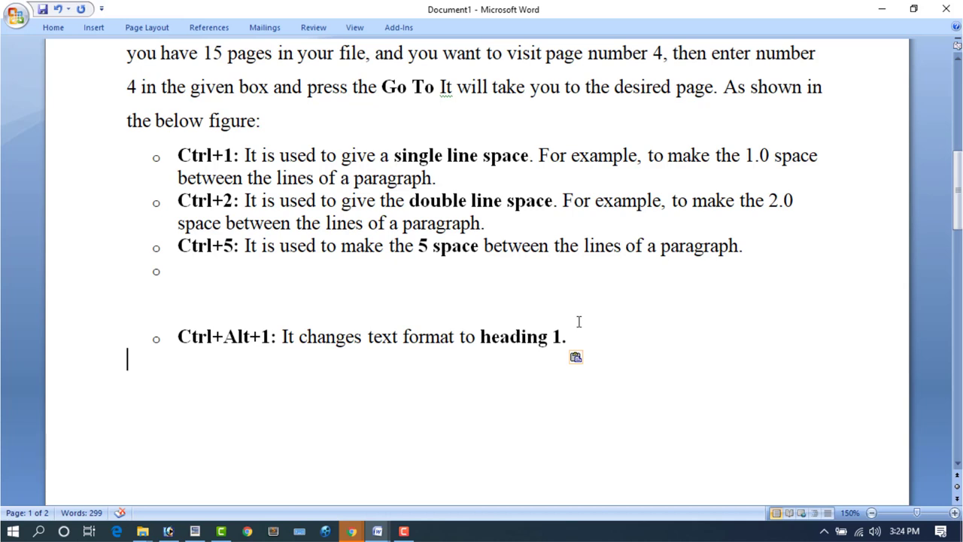
Step: Apply Heading 1 to the Ctrl+1, Ctrl+2 and Ctrl+5 items with Ctrl+Alt+1
{"action": "left_click_drag", "start_coordinate": [179, 155], "coordinate": [758, 261]}
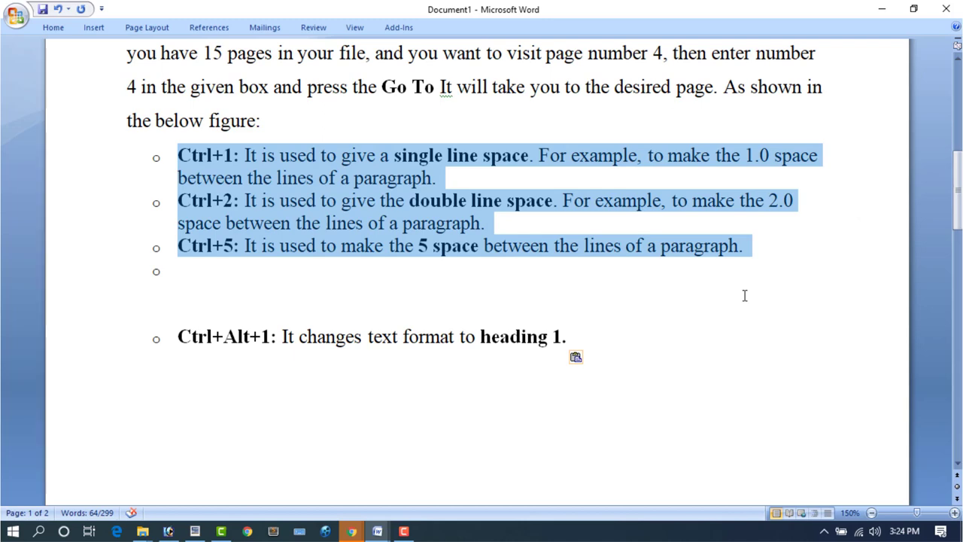
{"action": "key", "text": "ctrl+alt+1"}
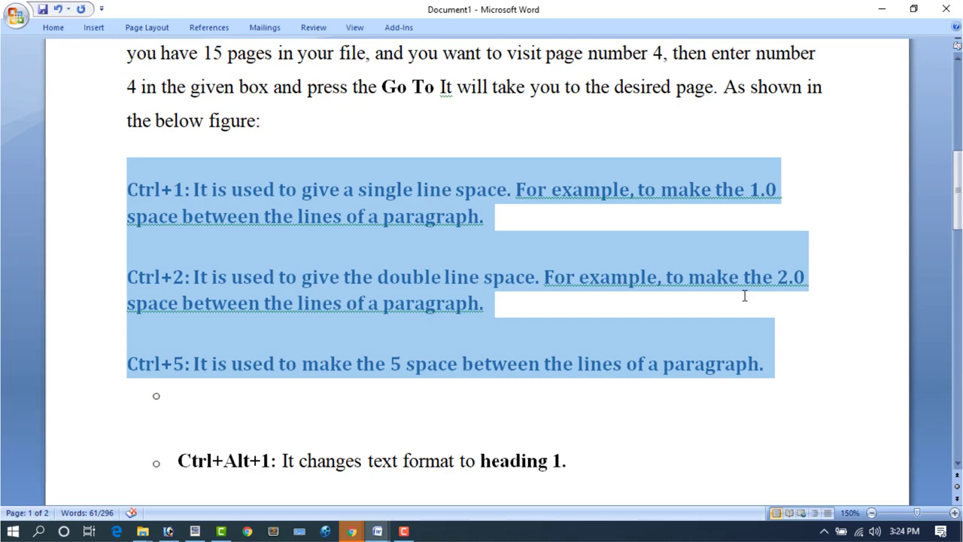
{"action": "left_click", "coordinate": [451, 276]}
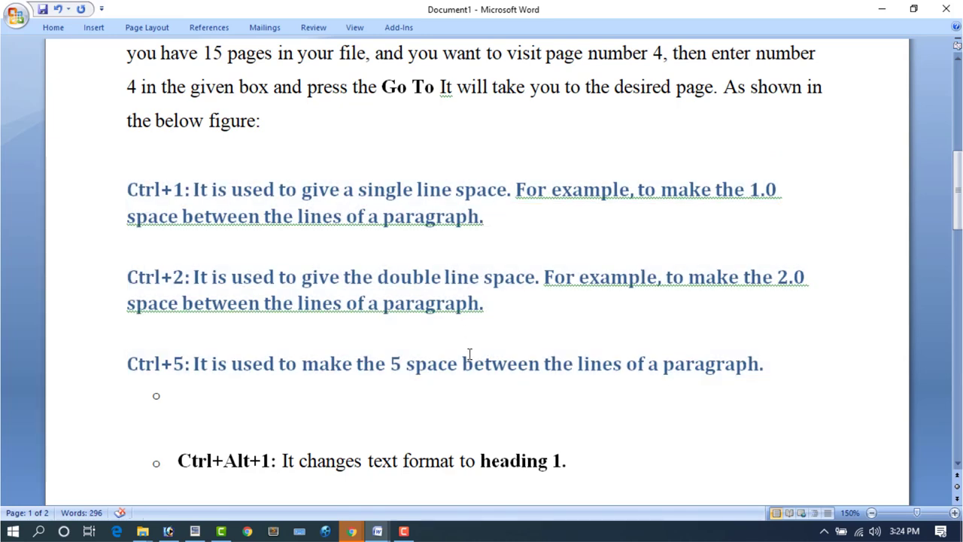
Step: Paste the Ctrl+Alt+2 heading 2 bullet below Ctrl+Alt+1
{"action": "scroll", "coordinate": [463, 376], "scroll_direction": "down", "scroll_amount": 2}
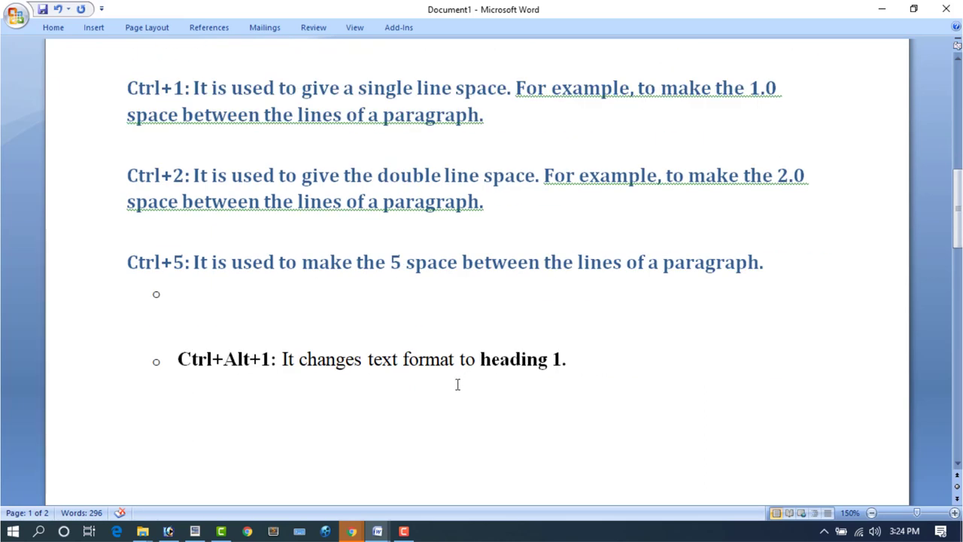
{"action": "scroll", "coordinate": [457, 420], "scroll_direction": "down", "scroll_amount": 2}
{"action": "left_click", "coordinate": [215, 340]}
{"action": "key", "text": "ctrl+v"}
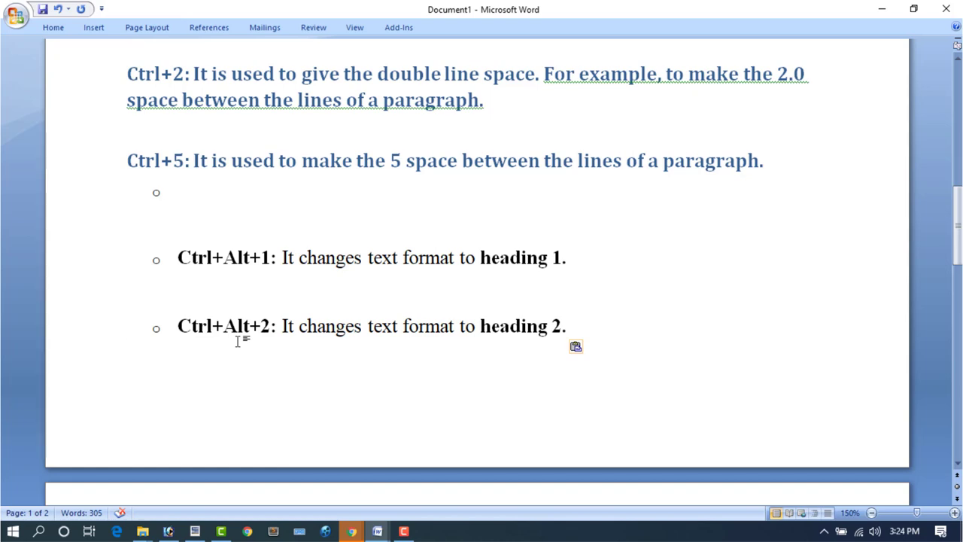
Step: Restyle the Ctrl+1, Ctrl+2 and Ctrl+5 items as heading 2
{"action": "scroll", "coordinate": [473, 297], "scroll_direction": "up", "scroll_amount": 3}
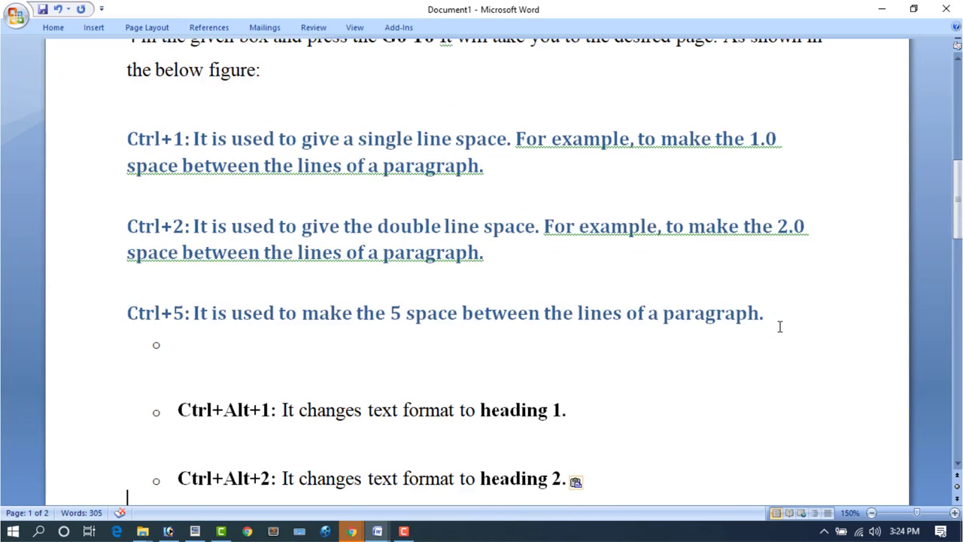
{"action": "left_click_drag", "start_coordinate": [781, 327], "coordinate": [49, 133]}
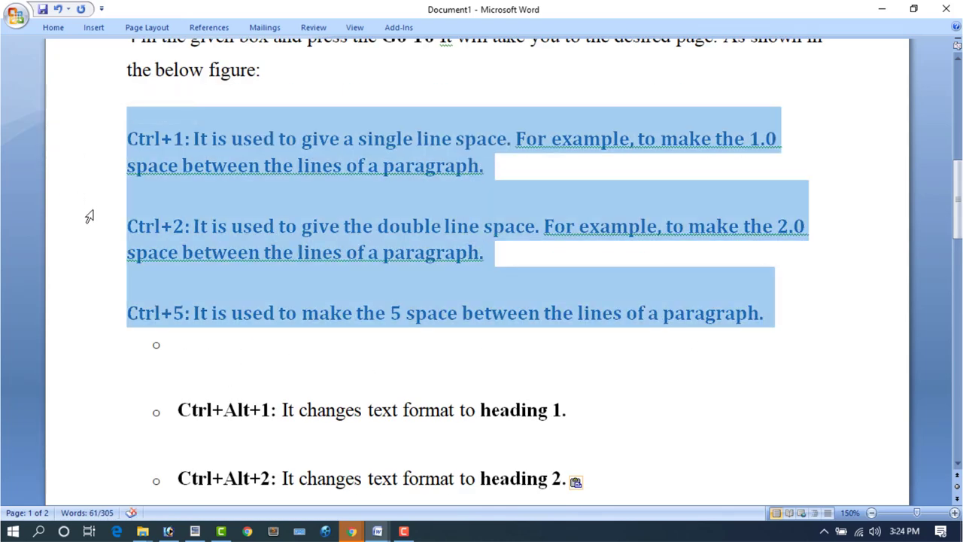
{"action": "key", "text": "ctrl+1"}
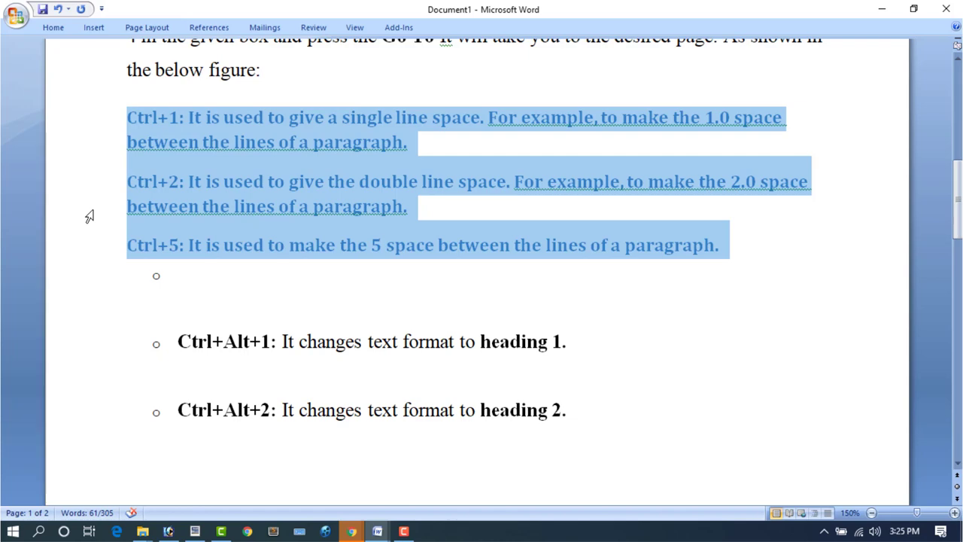
{"action": "left_click", "coordinate": [286, 238]}
Step: Paste the Ctrl+Alt+3 heading 3 bullet below Ctrl+Alt+2
{"action": "mouse_move", "coordinate": [130, 119]}
{"action": "left_mouse_down"}
{"action": "mouse_move", "coordinate": [642, 222]}
{"action": "mouse_move", "coordinate": [737, 256]}
{"action": "left_mouse_up"}
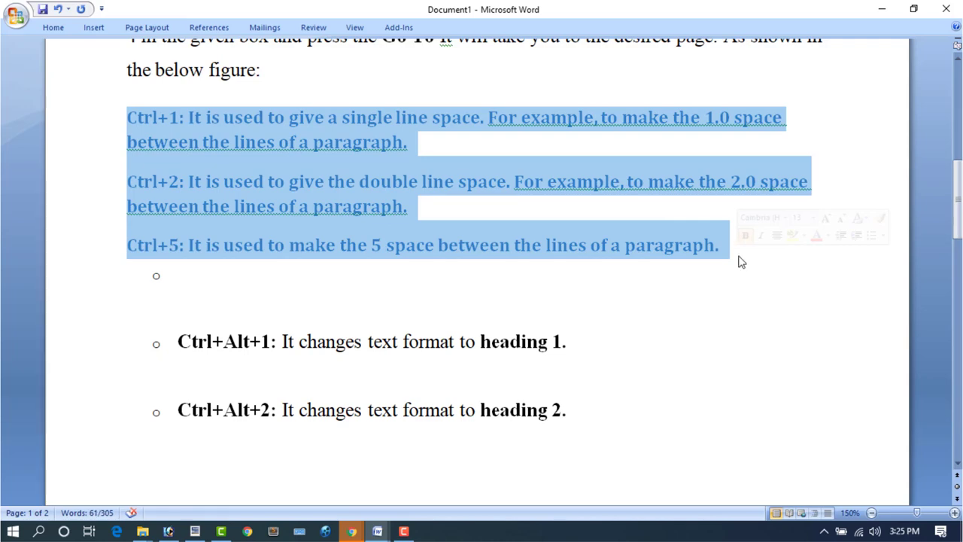
{"action": "left_click", "coordinate": [494, 389]}
{"action": "scroll", "coordinate": [295, 402], "scroll_direction": "down", "scroll_amount": 2}
{"action": "type", "text": "Ctrl+Alt+3: It changes text format to heading 3."}
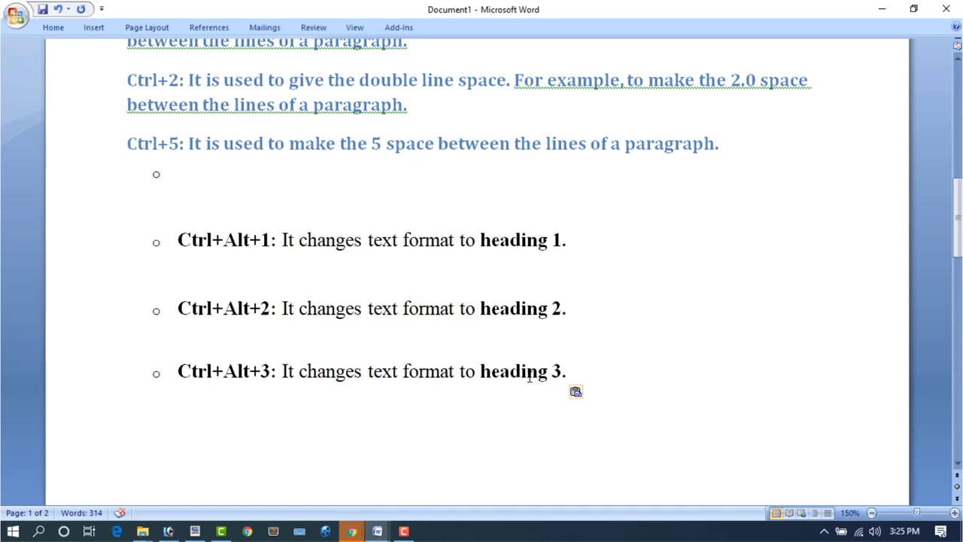
Step: Restyle the Ctrl+1, Ctrl+2 and Ctrl+5 items as heading 3
{"action": "scroll", "coordinate": [511, 371], "scroll_direction": "up", "scroll_amount": 2}
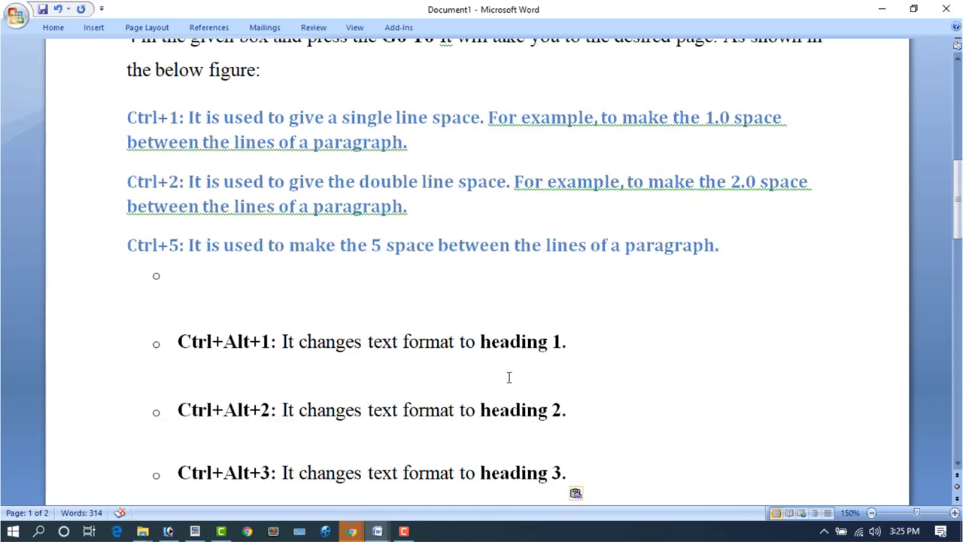
{"action": "scroll", "coordinate": [678, 351], "scroll_direction": "up", "scroll_amount": 1}
{"action": "mouse_move", "coordinate": [725, 299]}
{"action": "left_mouse_down"}
{"action": "mouse_move", "coordinate": [132, 271]}
{"action": "mouse_move", "coordinate": [87, 178]}
{"action": "mouse_move", "coordinate": [71, 194]}
{"action": "left_mouse_up"}
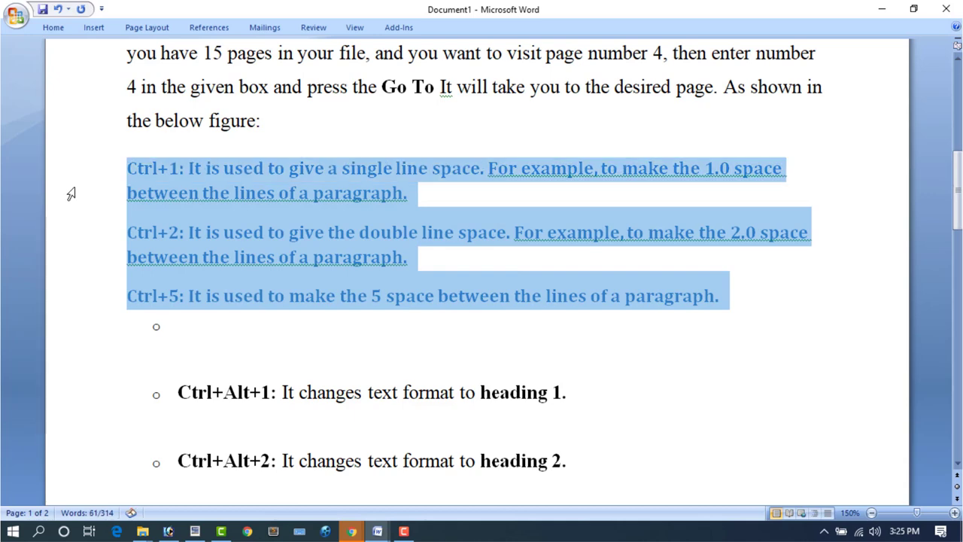
{"action": "key", "text": "ctrl+shift+comma"}
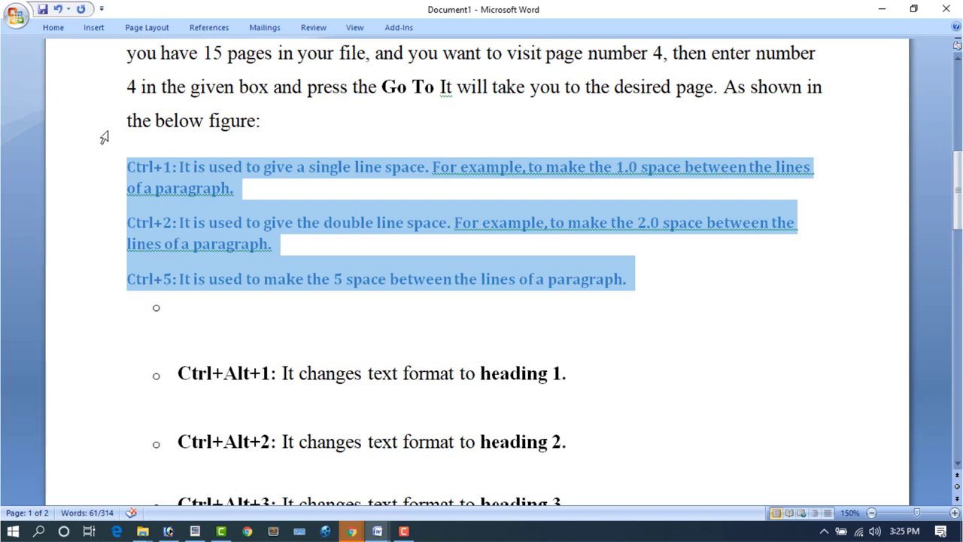
Step: Paste the Alt+Ctrl+F2 open-a-new-file bullet at the end of the document
{"action": "scroll", "coordinate": [546, 383], "scroll_direction": "down", "scroll_amount": 3}
{"action": "key", "text": "ctrl+End"}
{"action": "type", "text": "Alt+Ctrl+F2: It is used to open the new file or a document"}
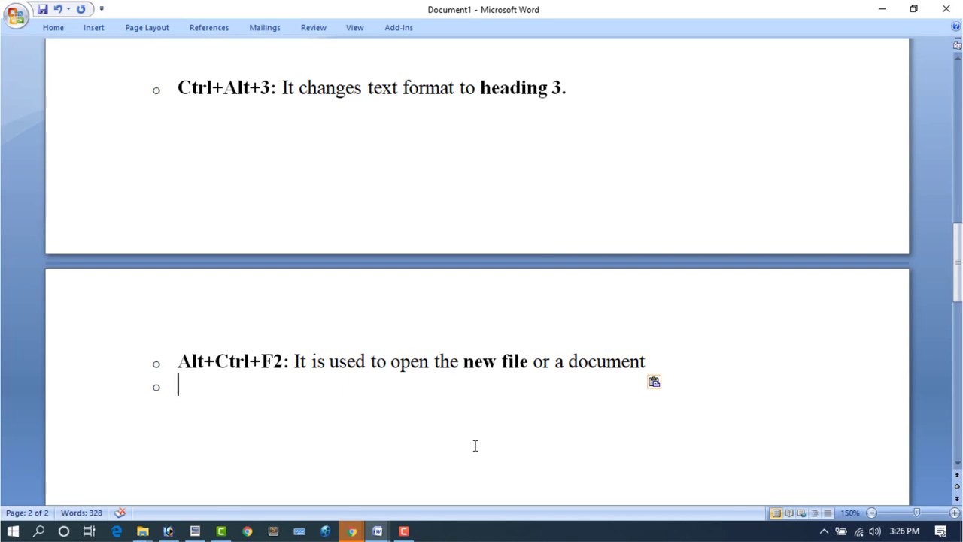
{"action": "key", "text": "alt"}
{"action": "key", "text": "ctrl+alt+F2"}
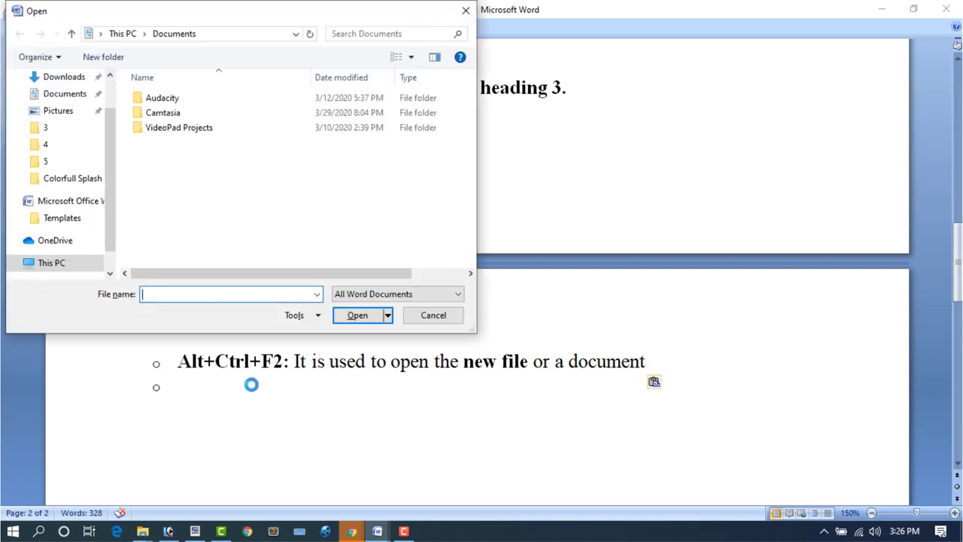
{"action": "scroll", "coordinate": [106, 188], "scroll_direction": "up", "scroll_amount": 2}
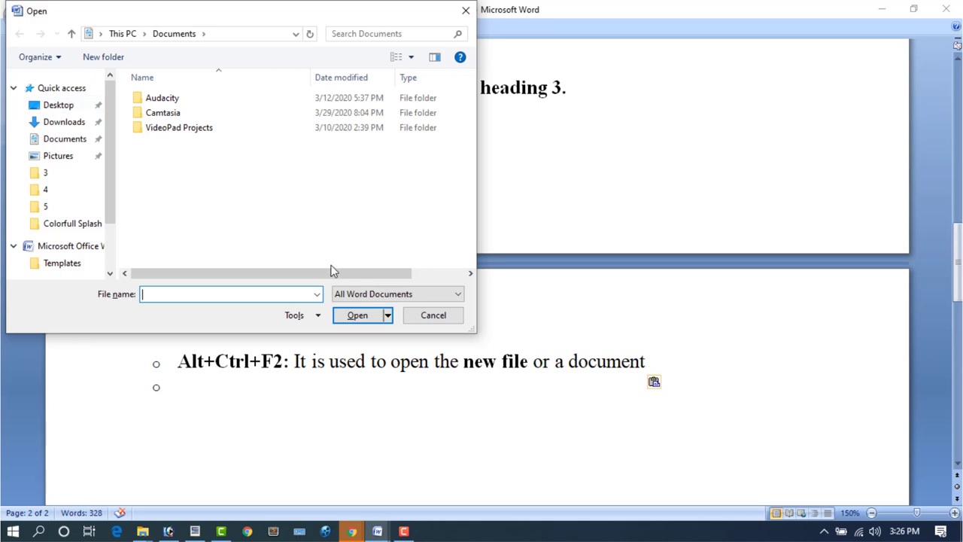
{"action": "left_click", "coordinate": [434, 315]}
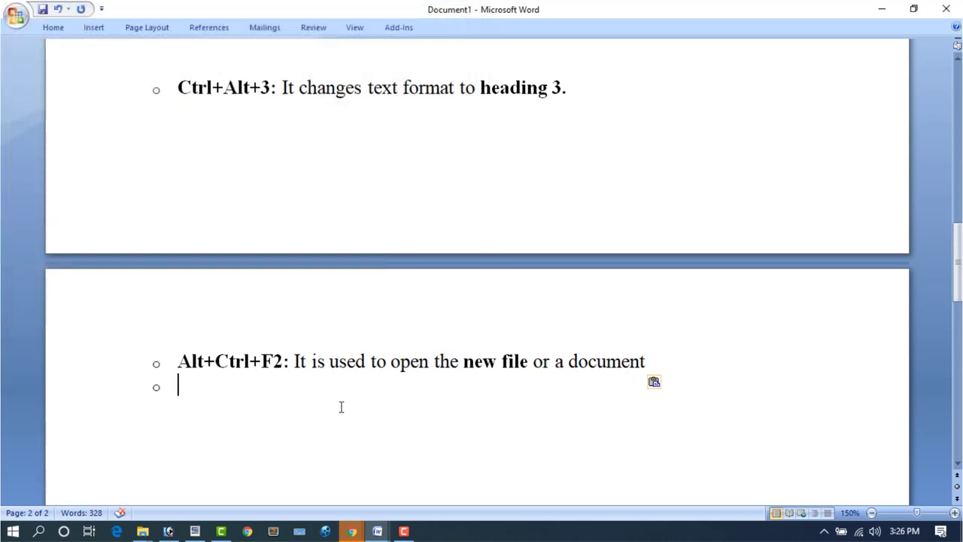
Step: Replace the empty bullet with the Ctrl+Shift+F6 'switch between open documents' item
{"action": "key", "text": "BackSpace"}
{"action": "type", "text": "Ctrl+Shift+F6: It allows the users to switch between open documents in Microsoft Word."}
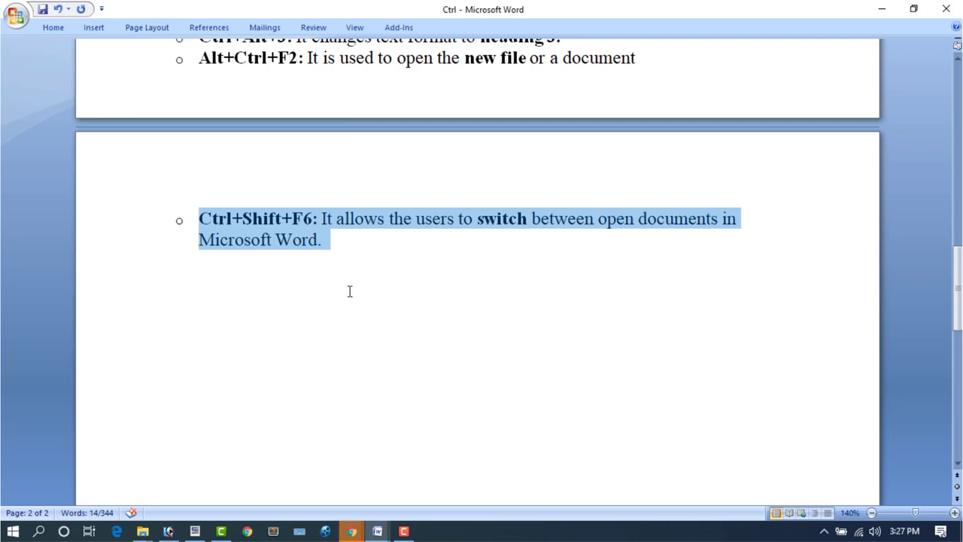
{"action": "left_click", "coordinate": [350, 250]}
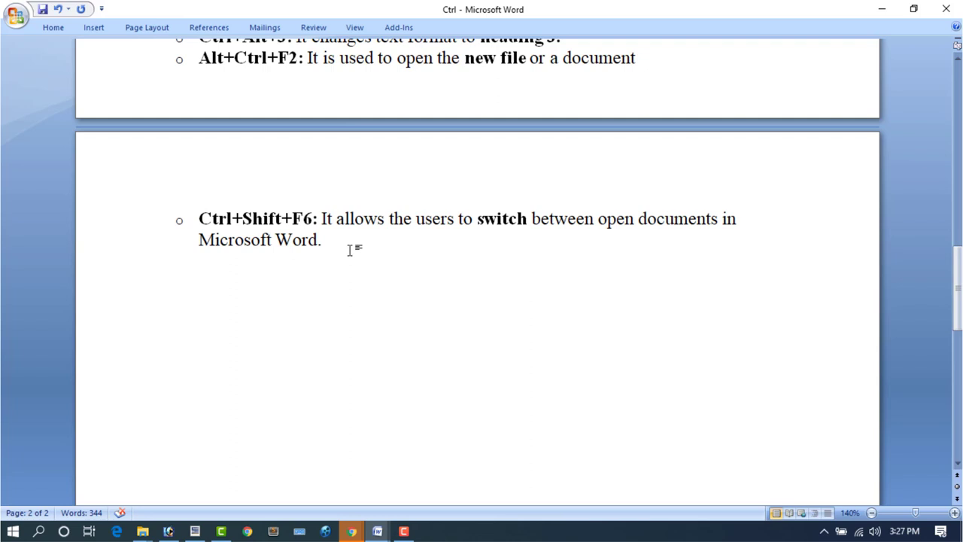